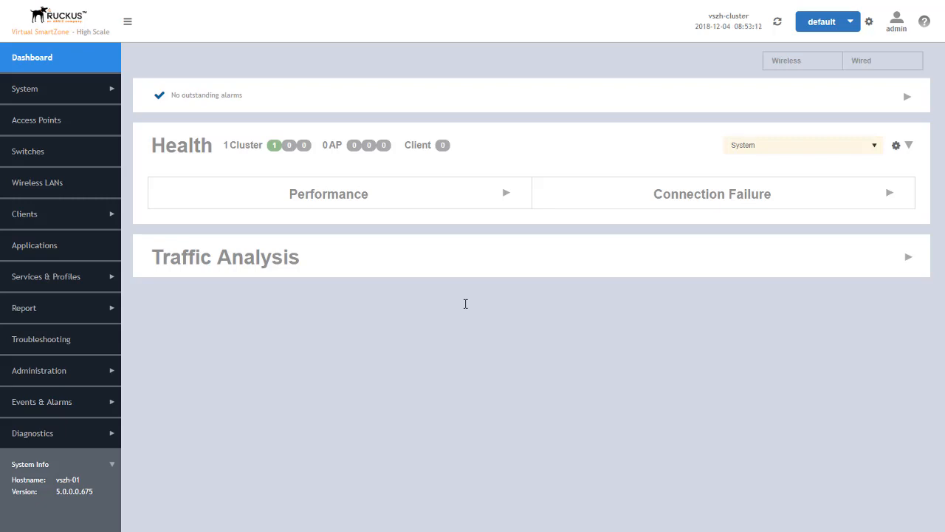
- In Access Points, start a new domain under System named Team1Domain
click(28, 122)
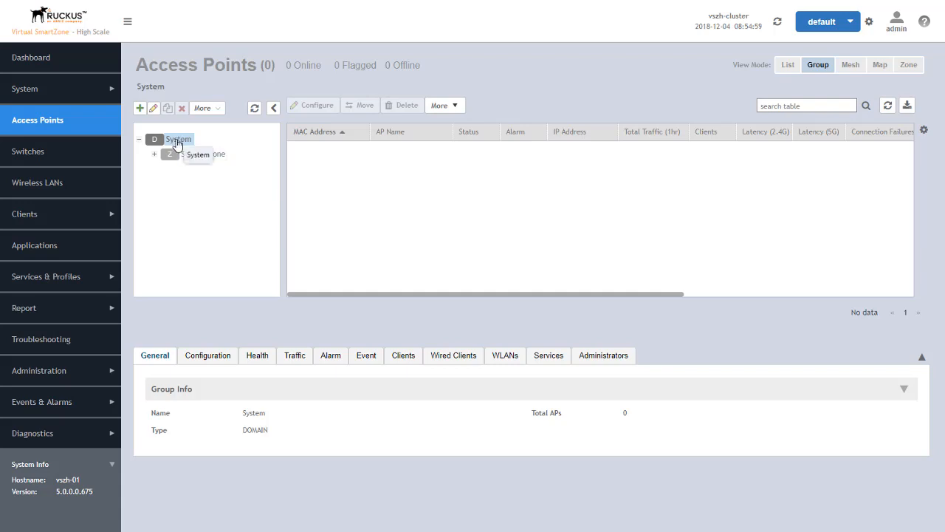
click(139, 110)
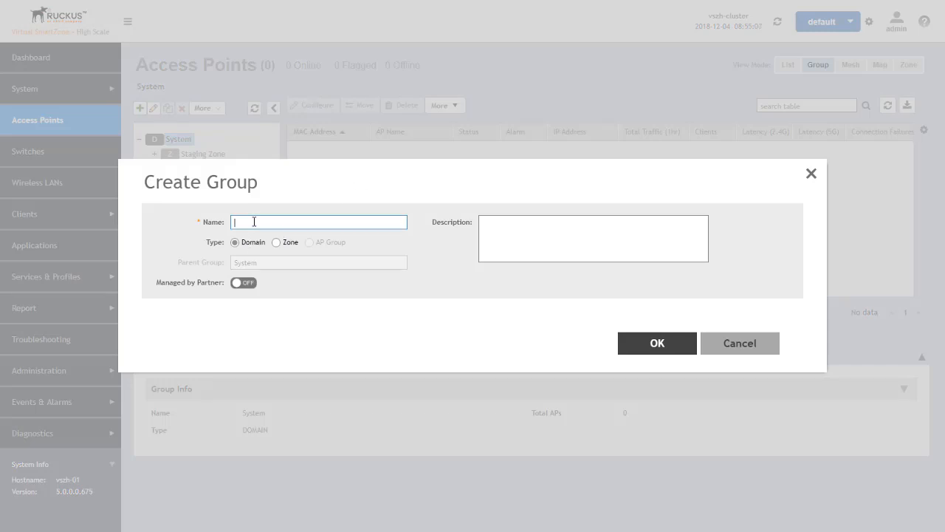
text(Team)
text( Domain)
- Save Team1Domain, then add PartnerX as a partner-managed domain under System
click(660, 343)
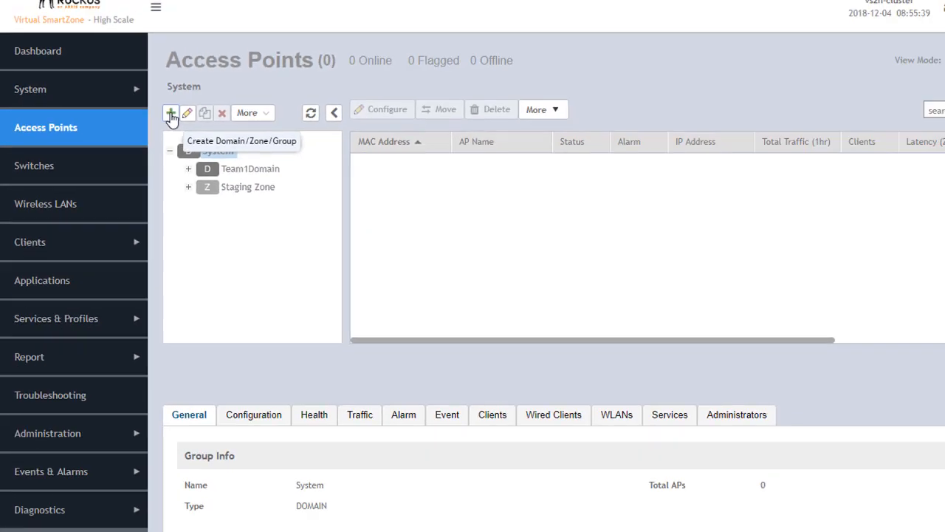
click(333, 140)
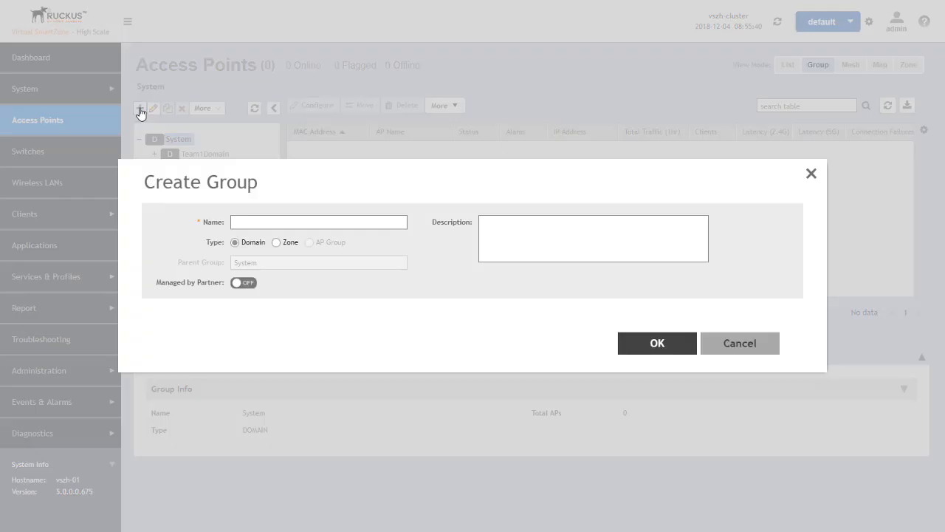
click(244, 219)
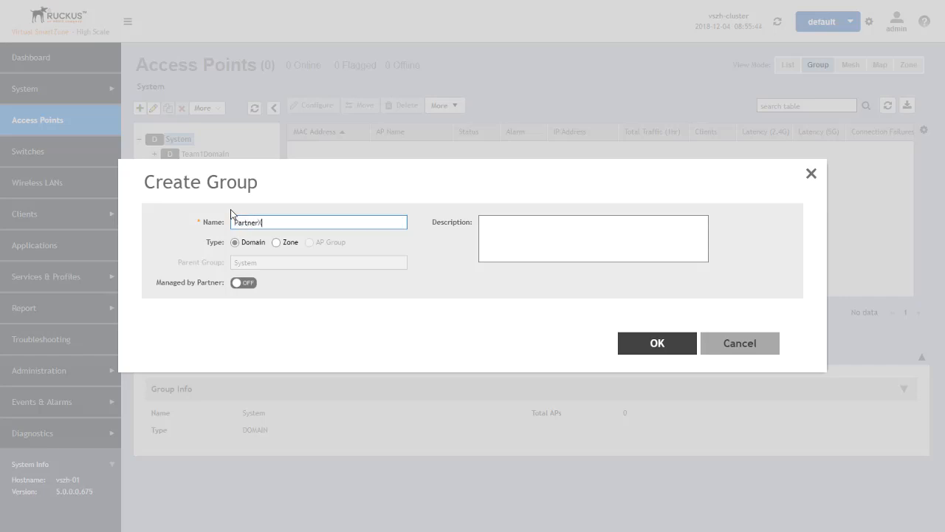
click(243, 283)
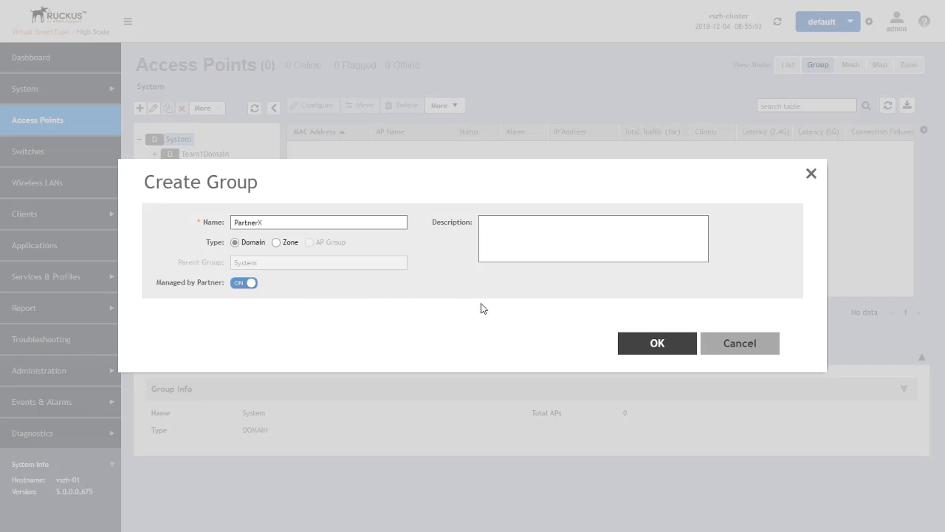
click(650, 347)
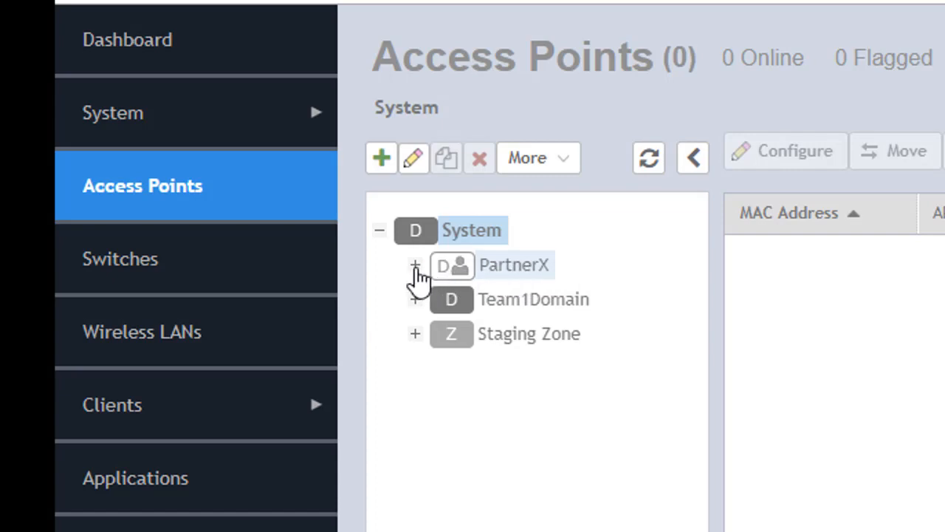
- Select PartnerX, create the sub-domain PartnerXDomain inside it, and expand PartnerX to show it
click(415, 265)
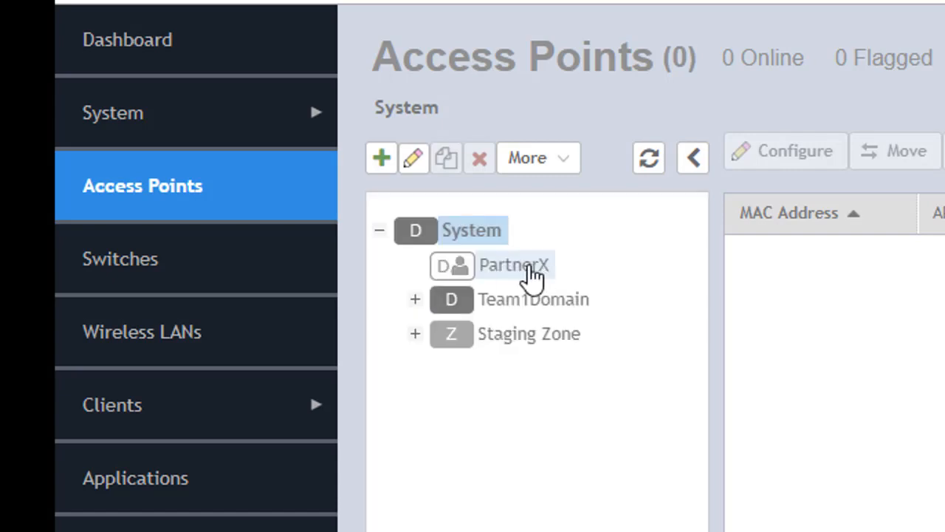
click(533, 277)
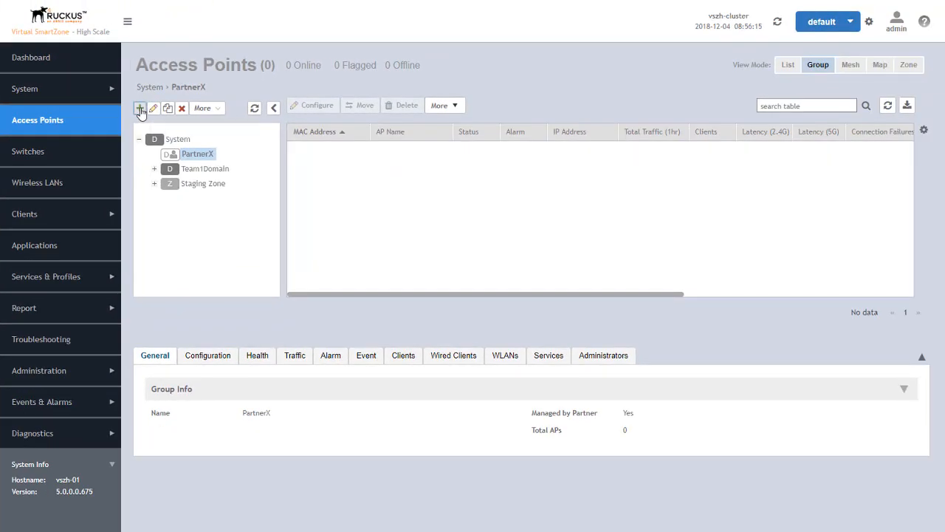
click(140, 109)
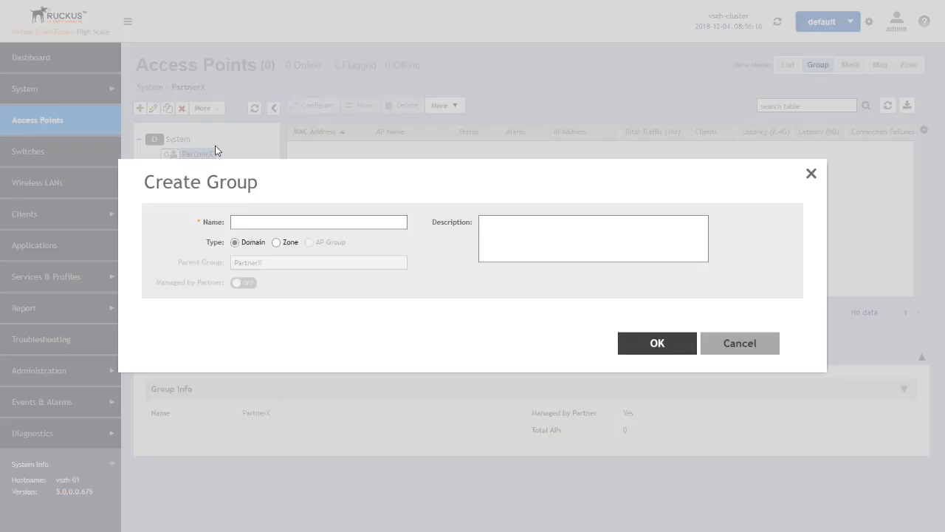
click(275, 221)
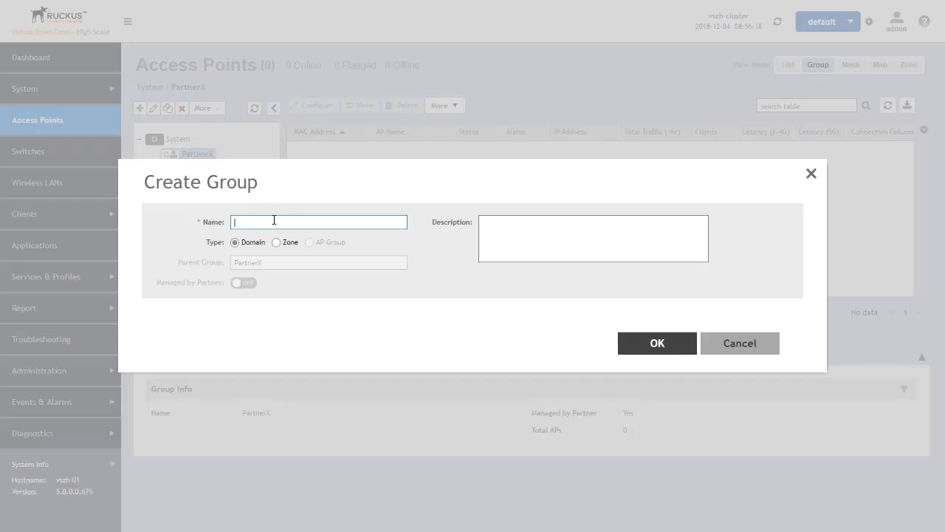
text(PartnerXDomain)
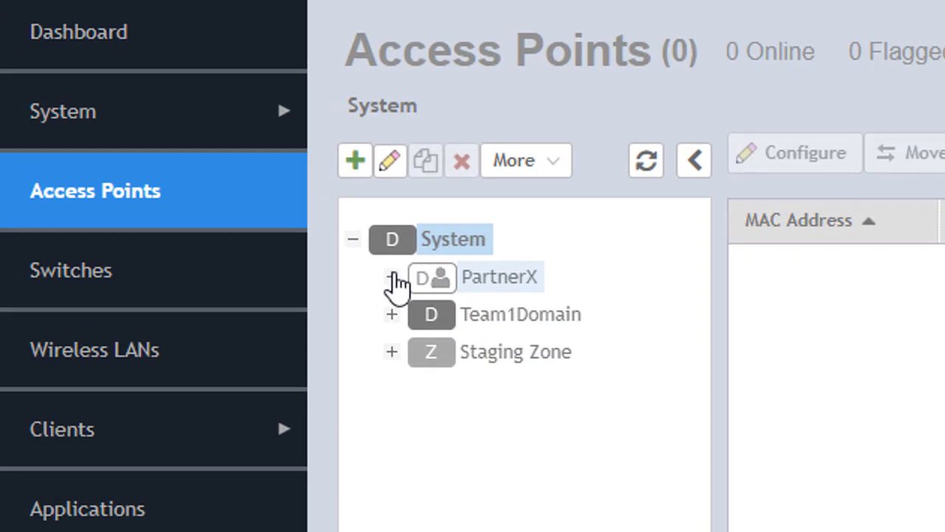
click(392, 277)
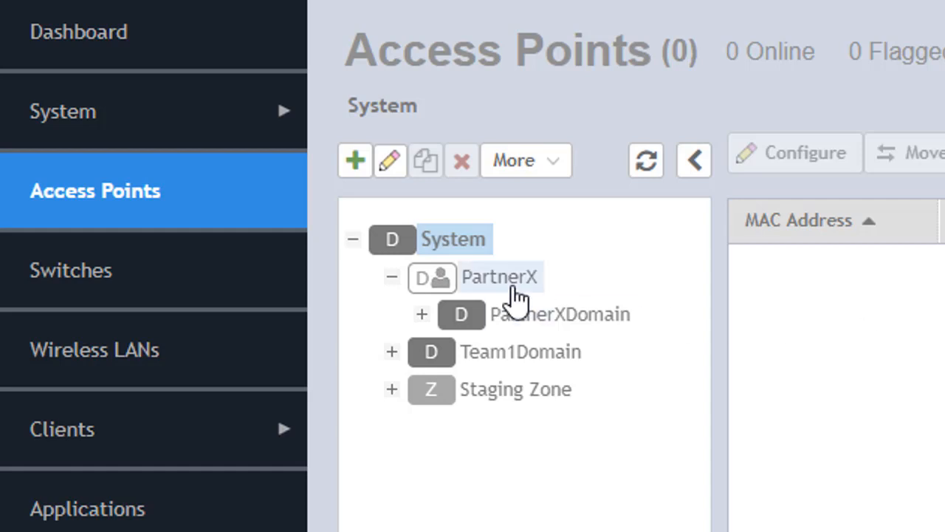
- Review PartnerXDomain's More actions list, then open the More actions for Team1Domain
click(521, 319)
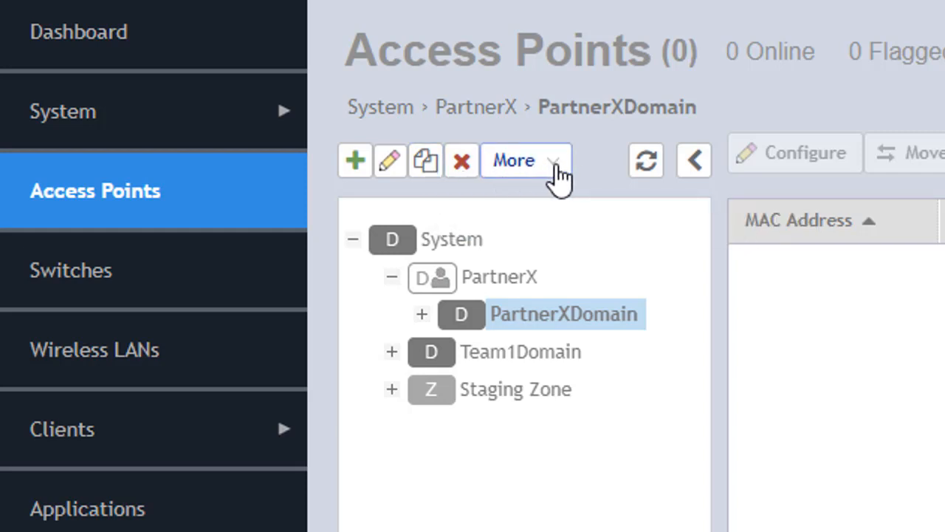
click(555, 175)
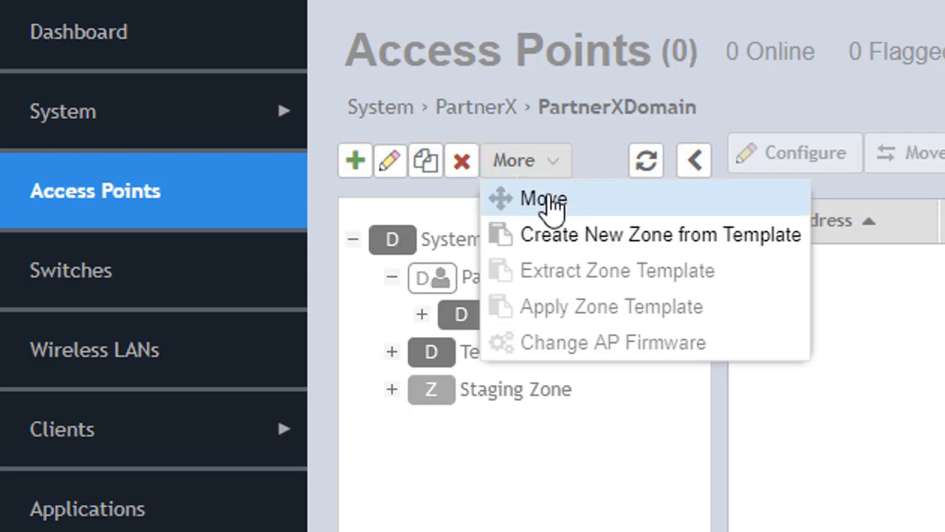
click(617, 157)
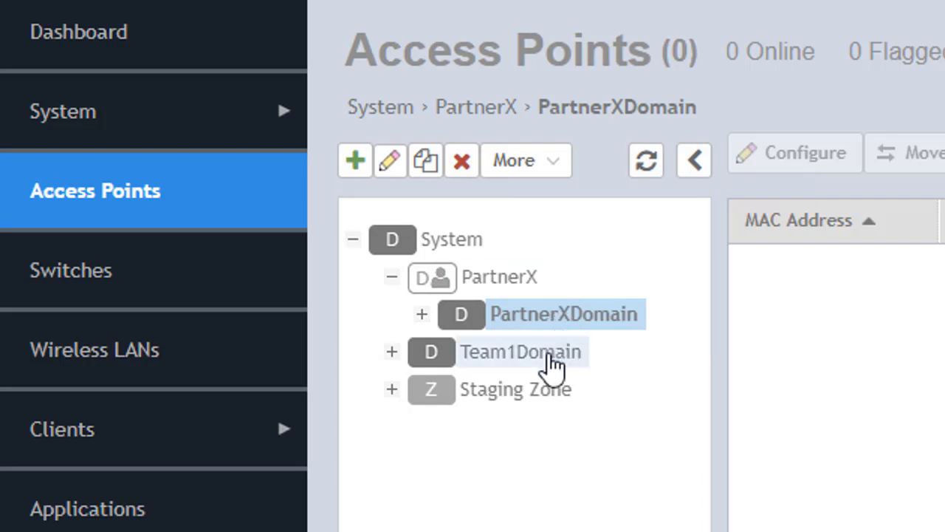
click(550, 356)
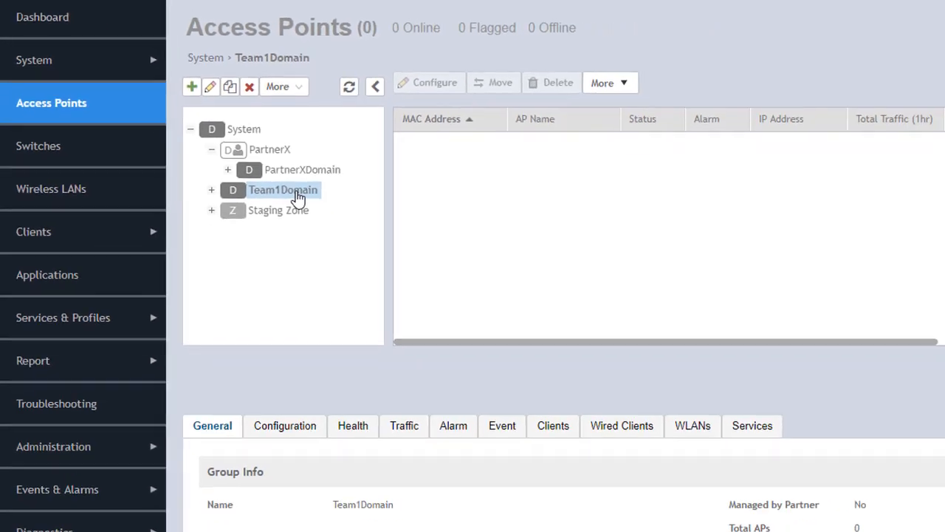
click(298, 88)
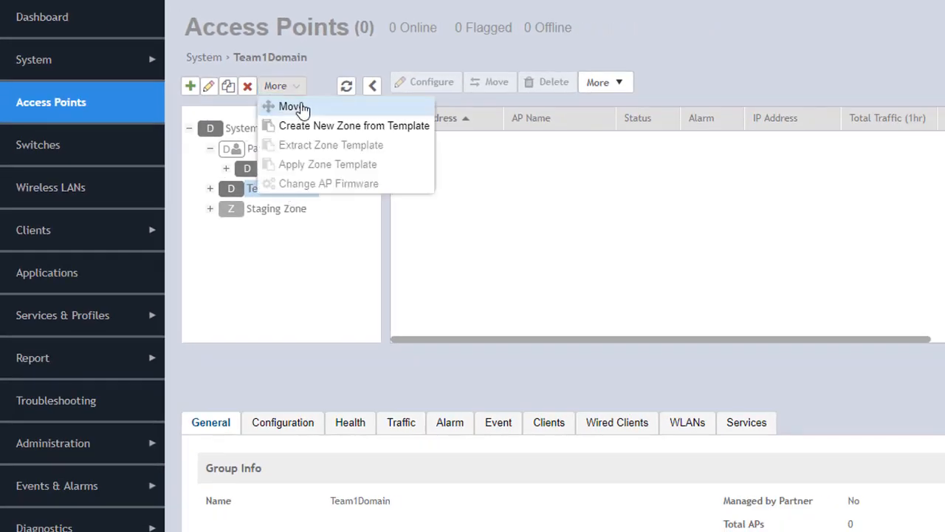
click(310, 106)
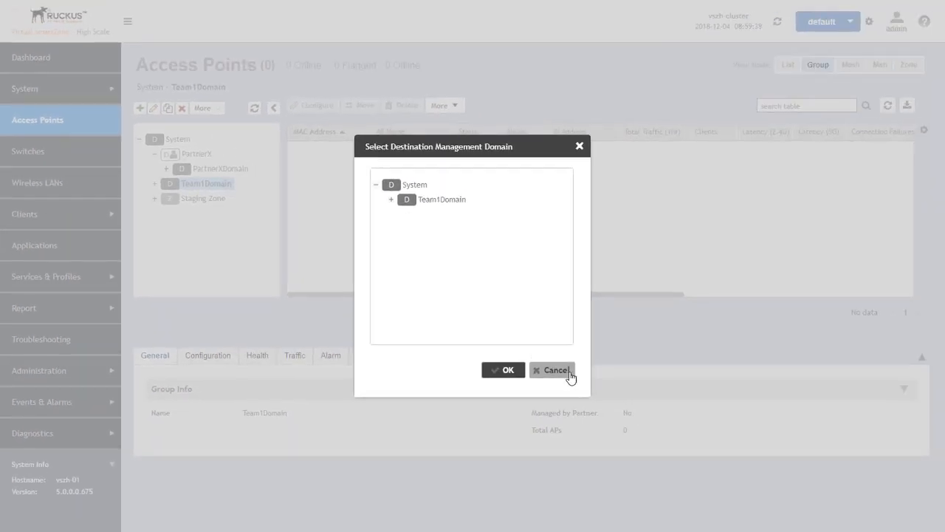
click(569, 377)
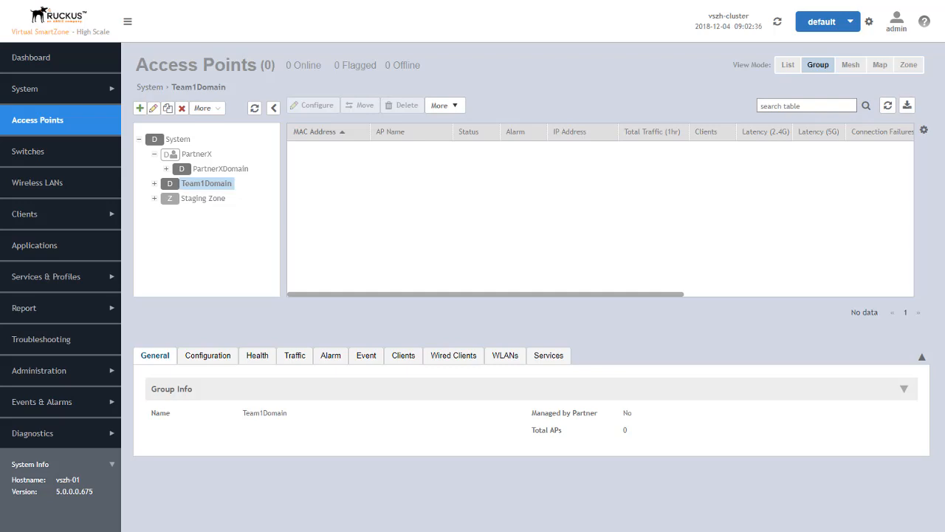
- Open the Admins and Roles Administrators list, comparing PartnerX (none) with System (one admin)
click(26, 373)
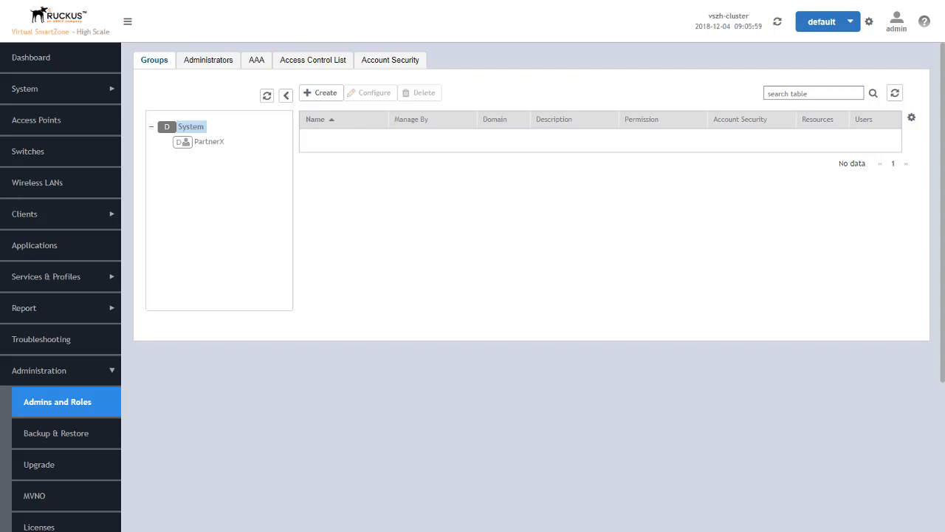
click(200, 66)
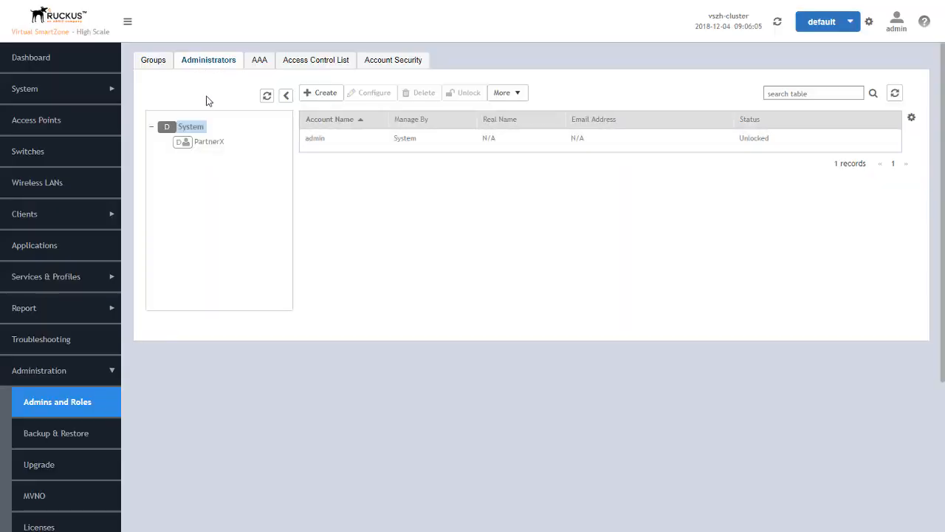
click(210, 144)
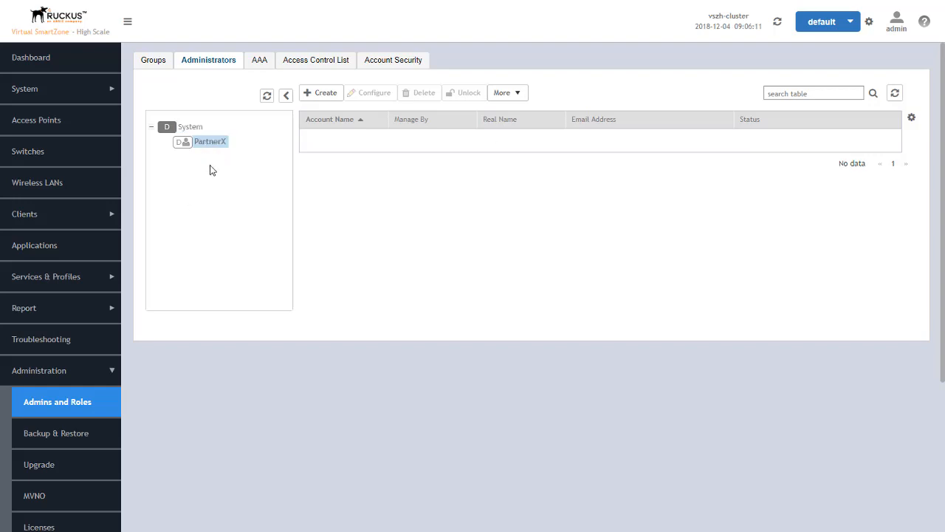
click(190, 128)
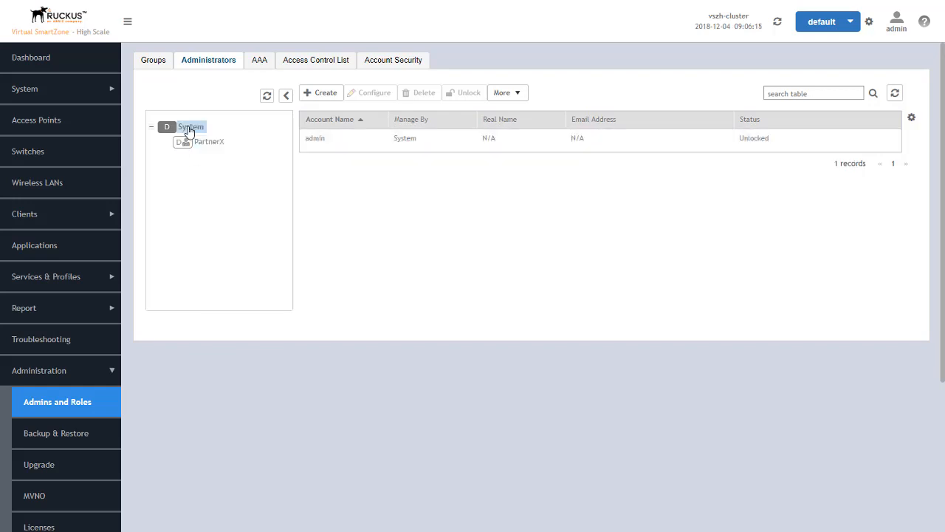
- Create the System administrator account Team1-APAdmin with its password
click(326, 95)
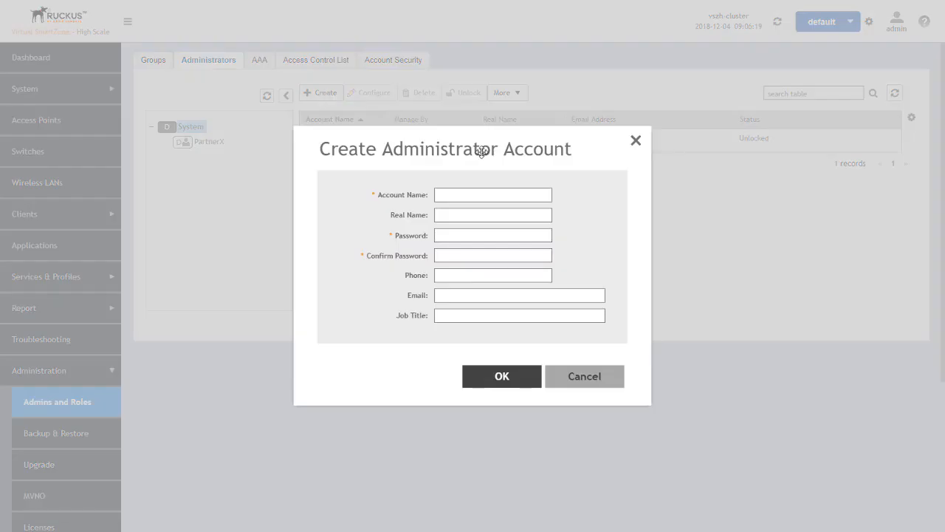
click(482, 194)
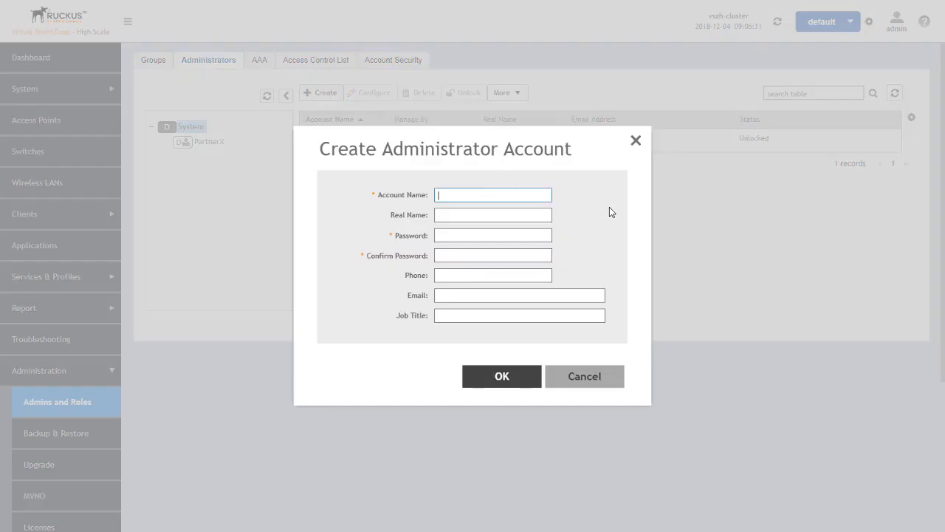
text(Team1-APAdmin)
click(482, 238)
text(••••••••••)
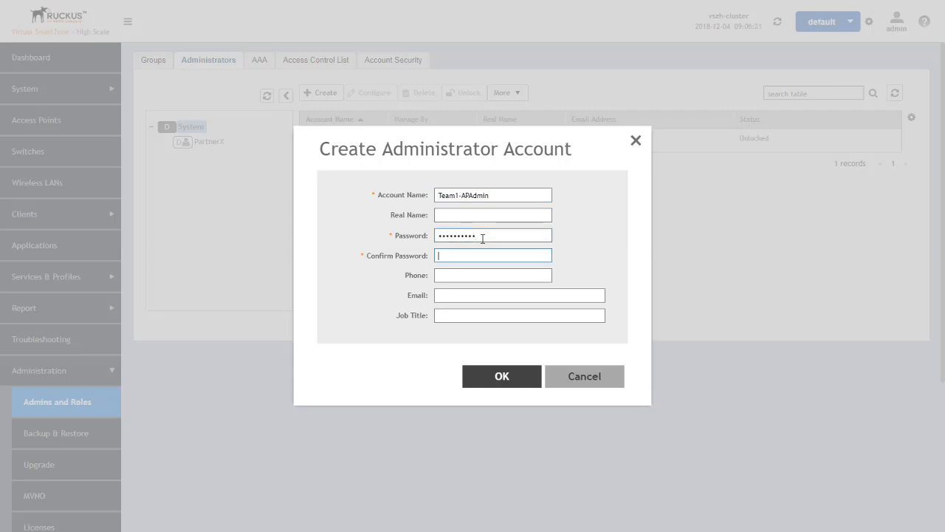
text(••••••••••)
click(507, 377)
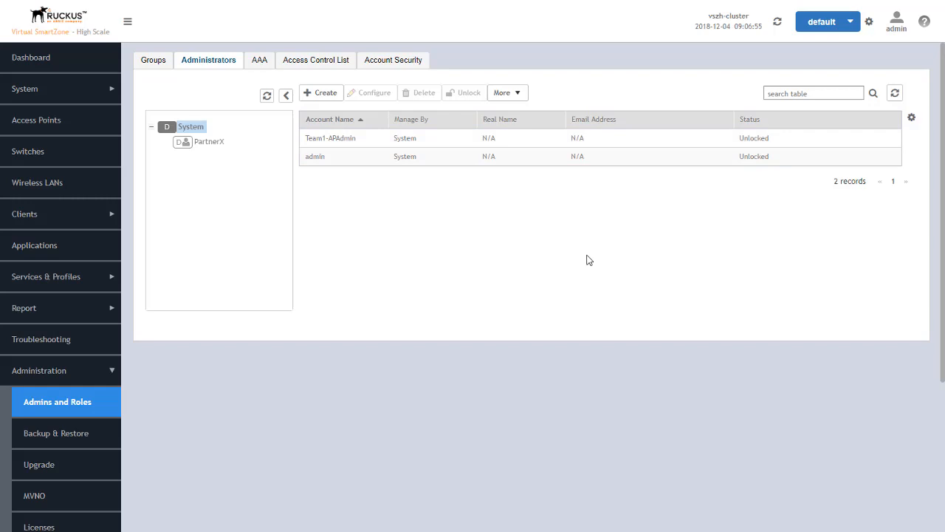
- Under PartnerX, start a new administrator account named PartnerXAdmin and enter its password
click(426, 138)
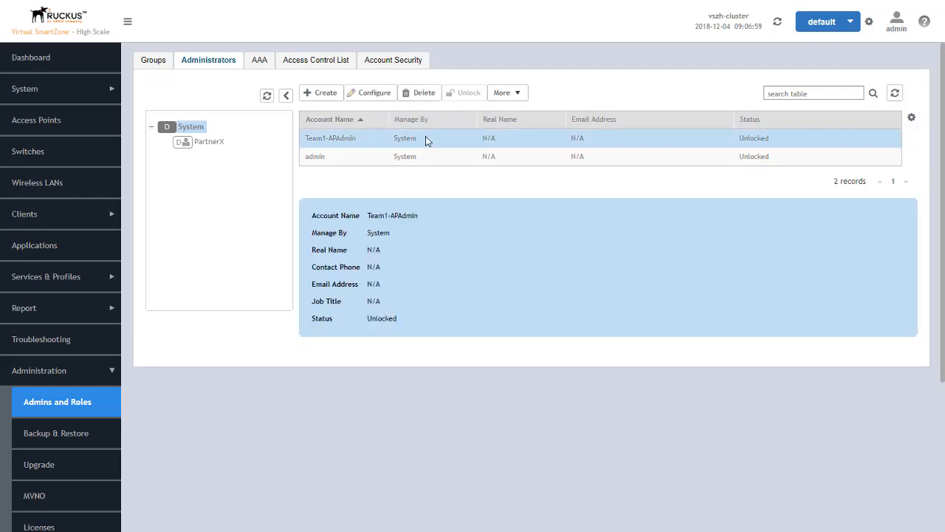
click(209, 142)
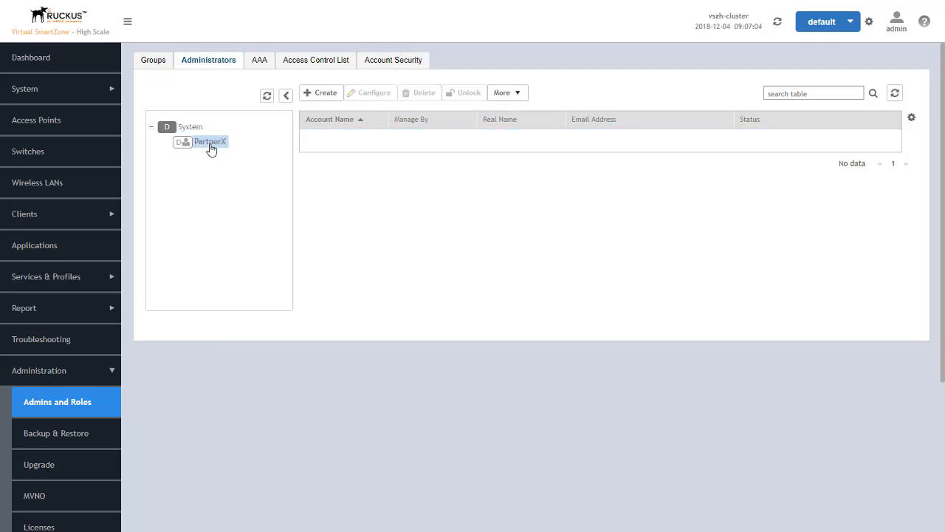
click(321, 94)
click(458, 194)
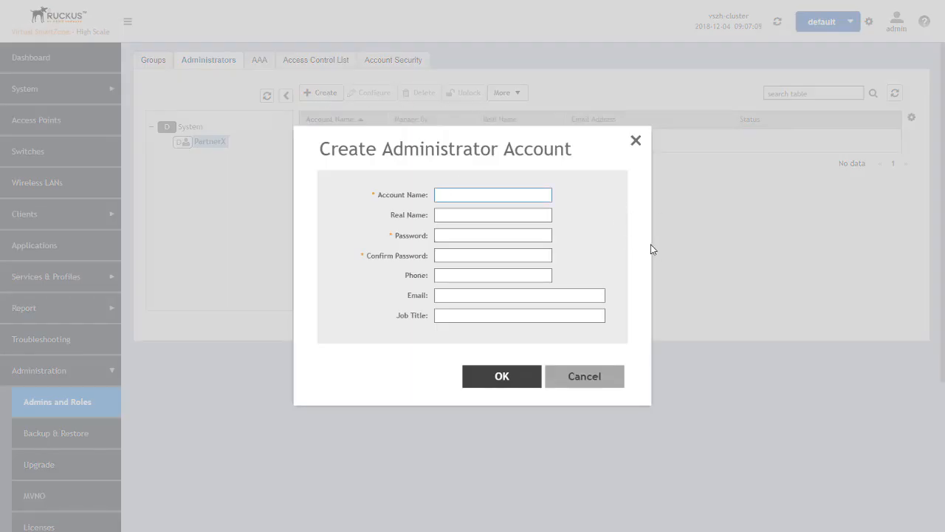
text(PartnerXAdmin)
click(472, 235)
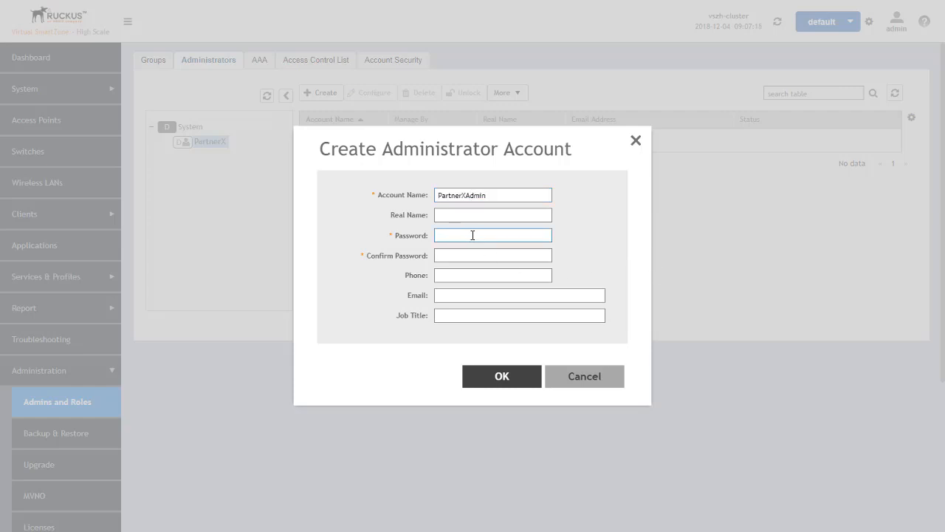
text(••••••••••••••••••••)
- Save PartnerXAdmin and list all three System administrators
click(502, 376)
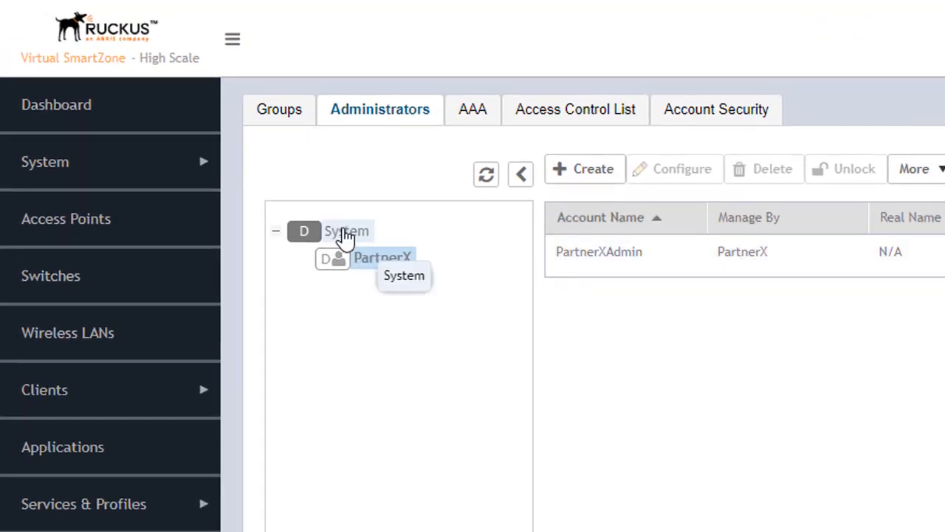
click(345, 235)
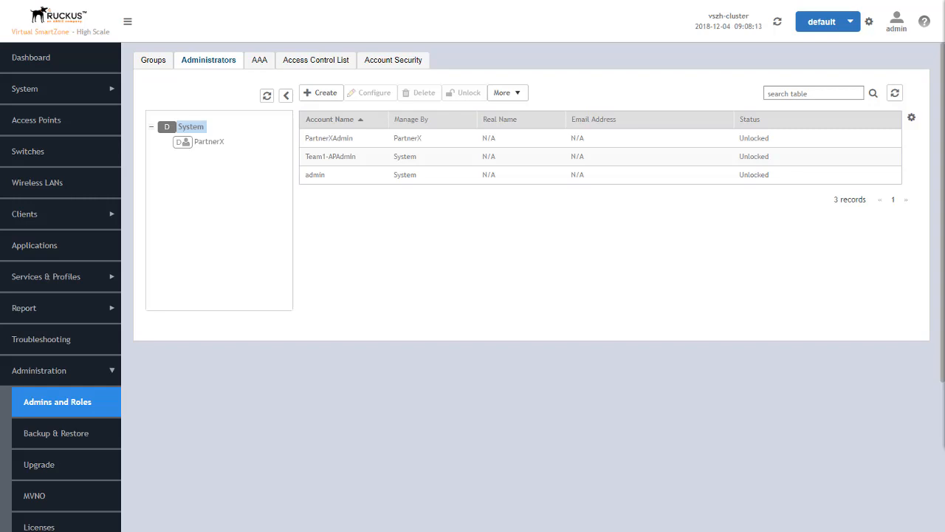
- Switch to the Groups tab, which shows no user groups for System
click(154, 62)
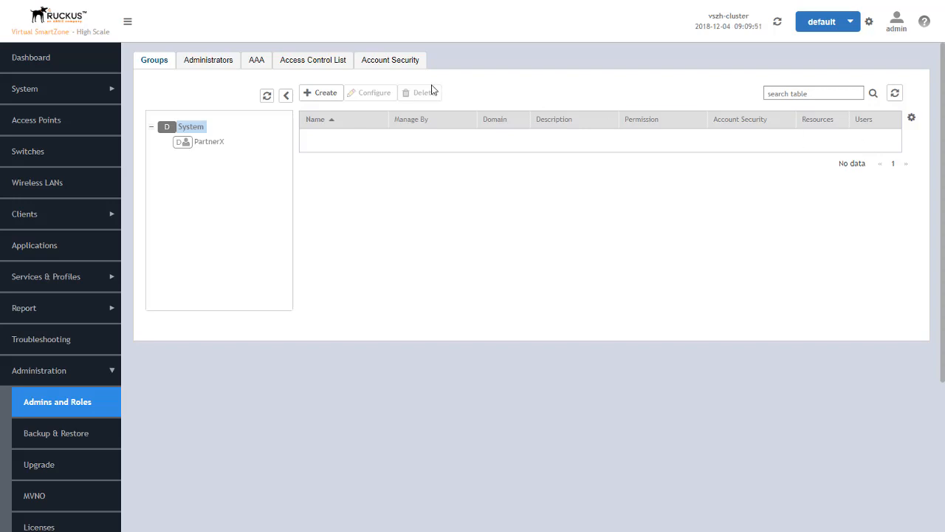
- Create user group Team1APAdmin with AP Admin permission and continue to its resources
click(320, 95)
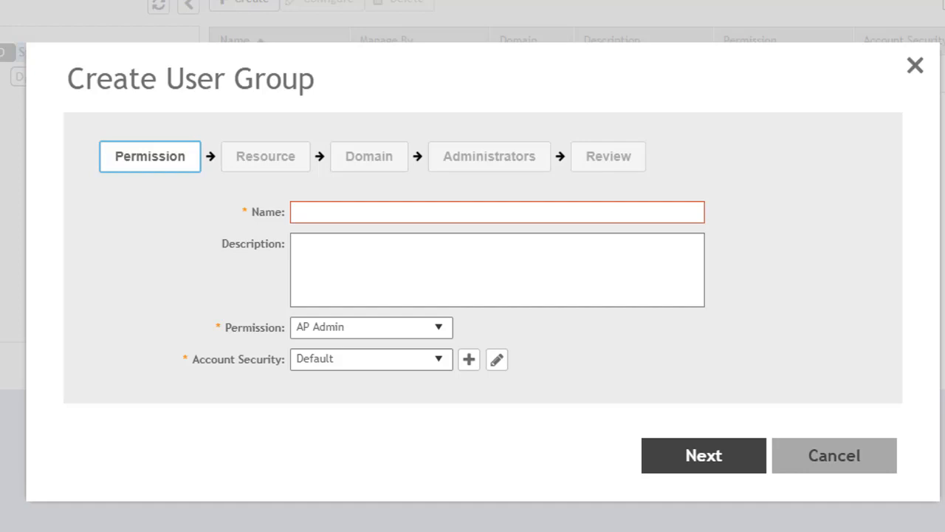
click(373, 211)
text(SystemAP)
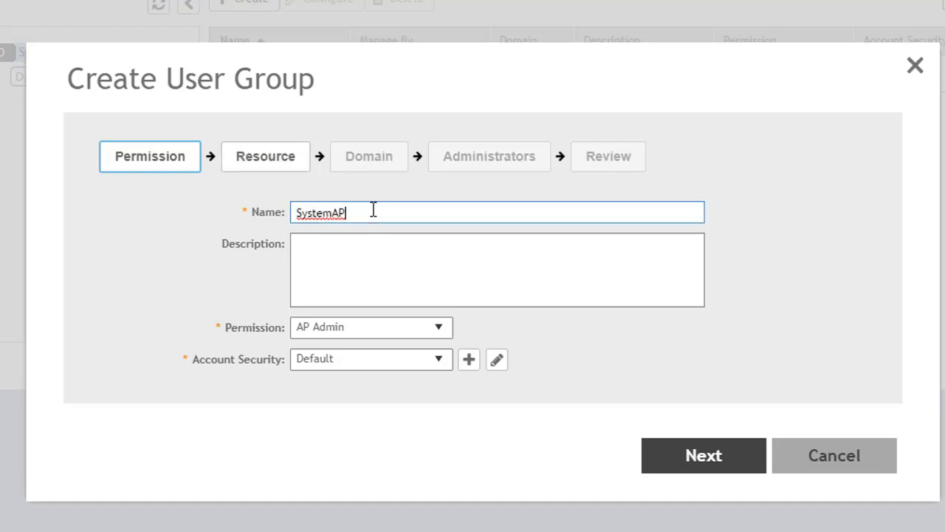
text(Admin)
drag(333, 212, 269, 216)
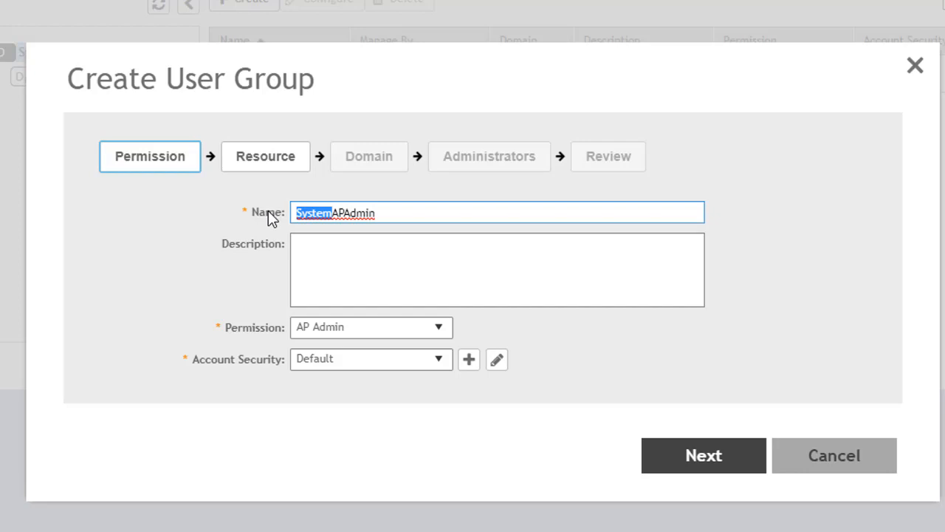
text(Team1)
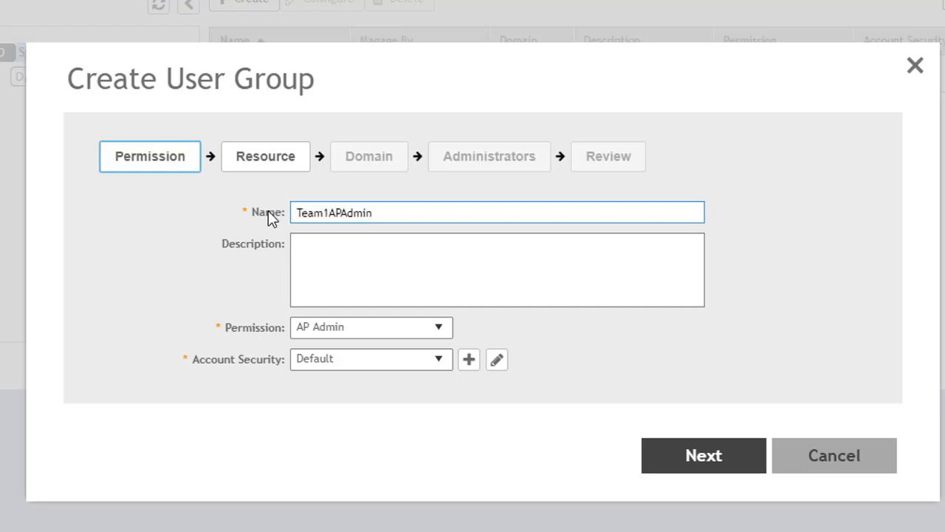
click(438, 329)
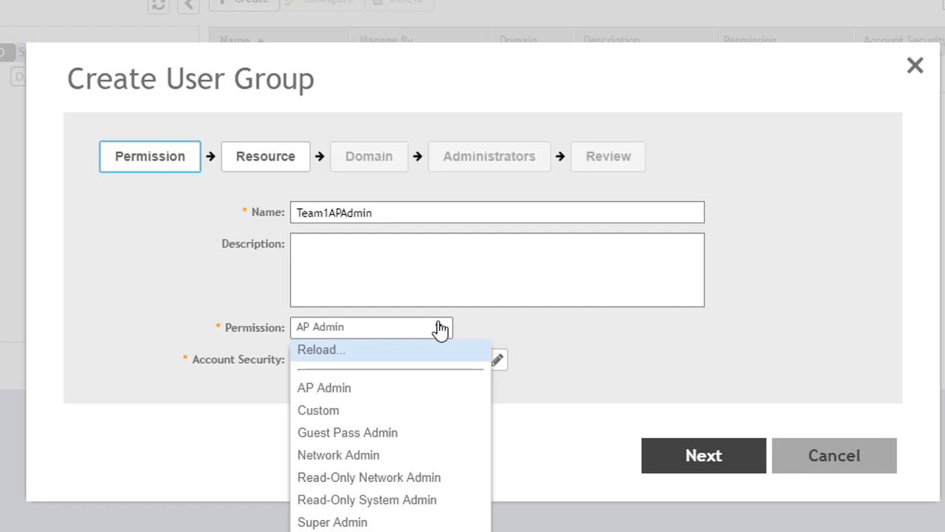
click(342, 392)
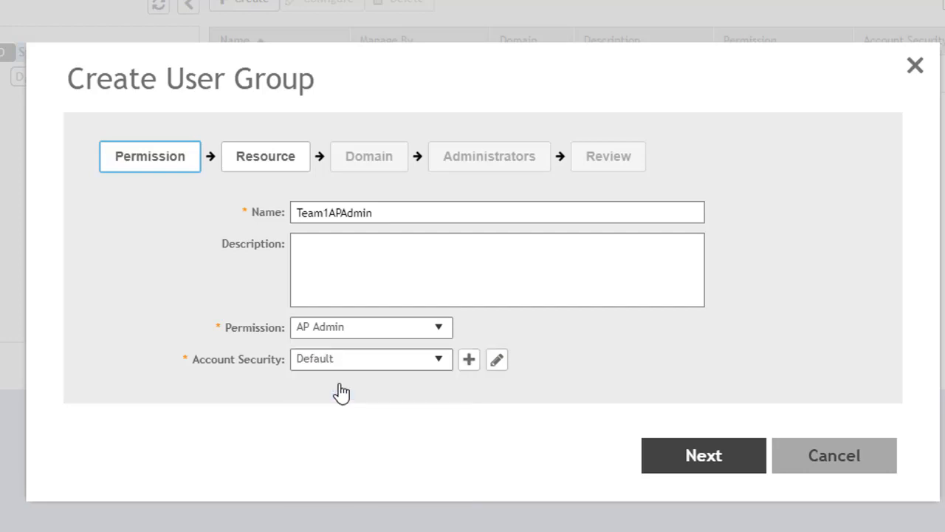
click(716, 464)
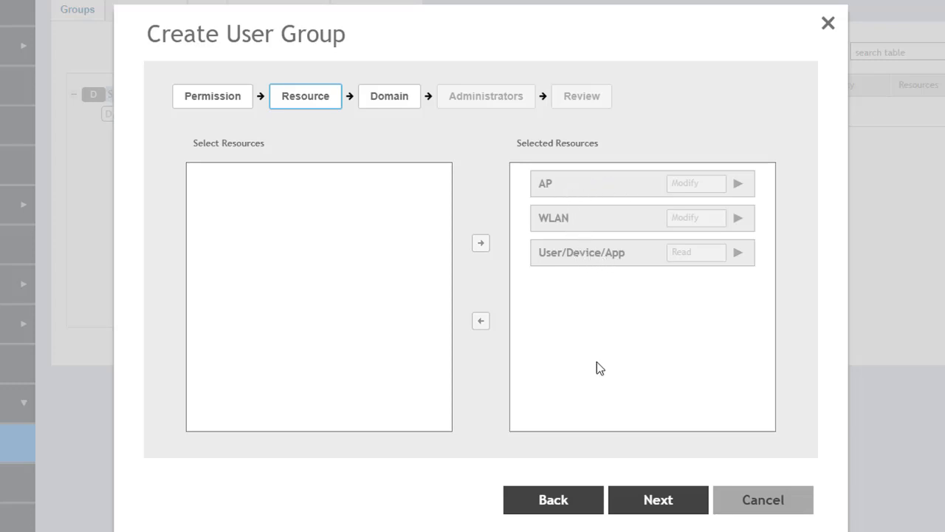
- Preview Network Admin's resources, then set Team1APAdmin's permission to Custom instead
click(554, 499)
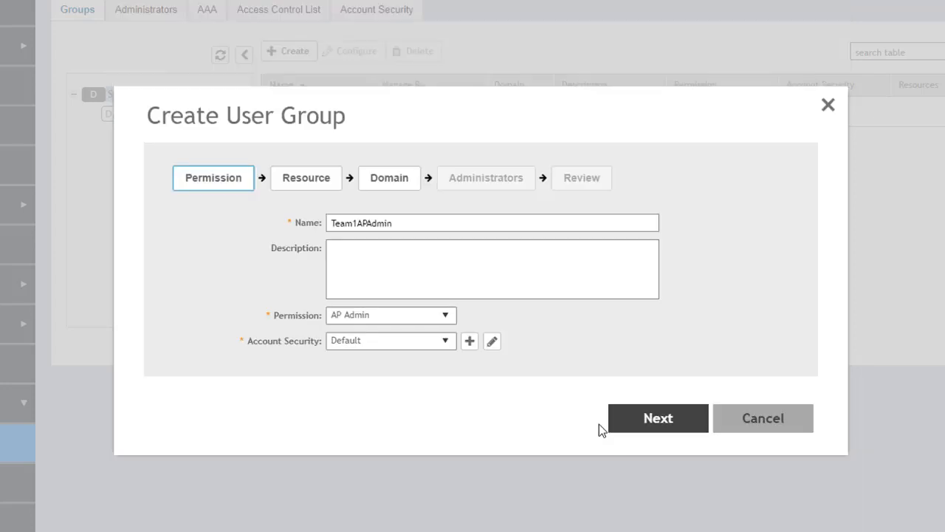
click(445, 317)
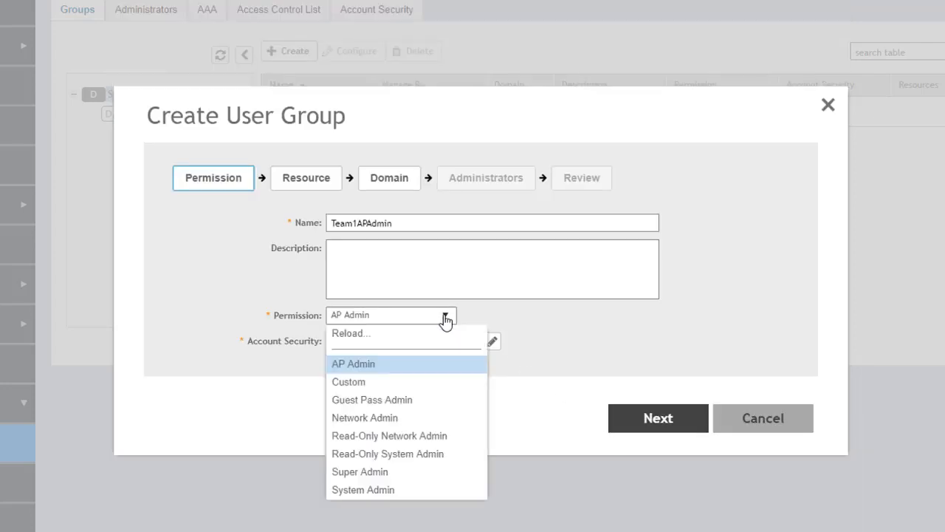
click(395, 419)
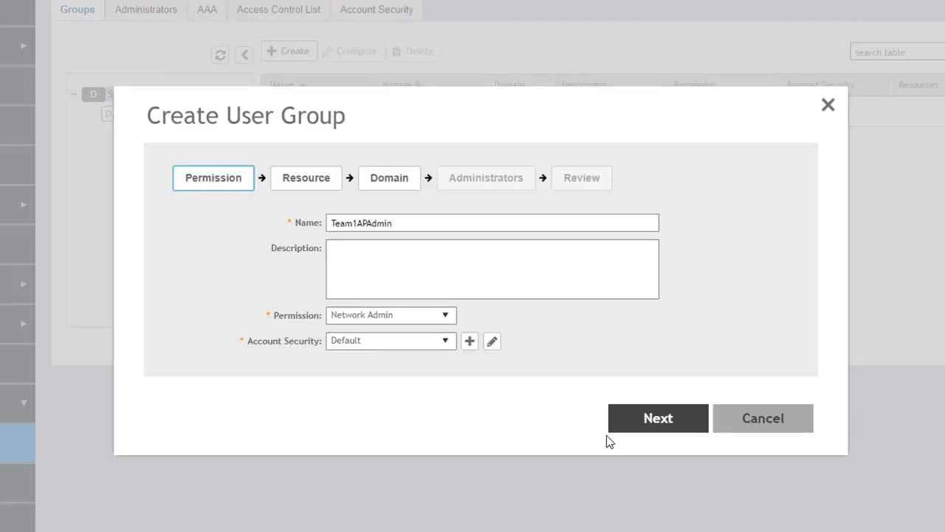
click(657, 419)
click(448, 317)
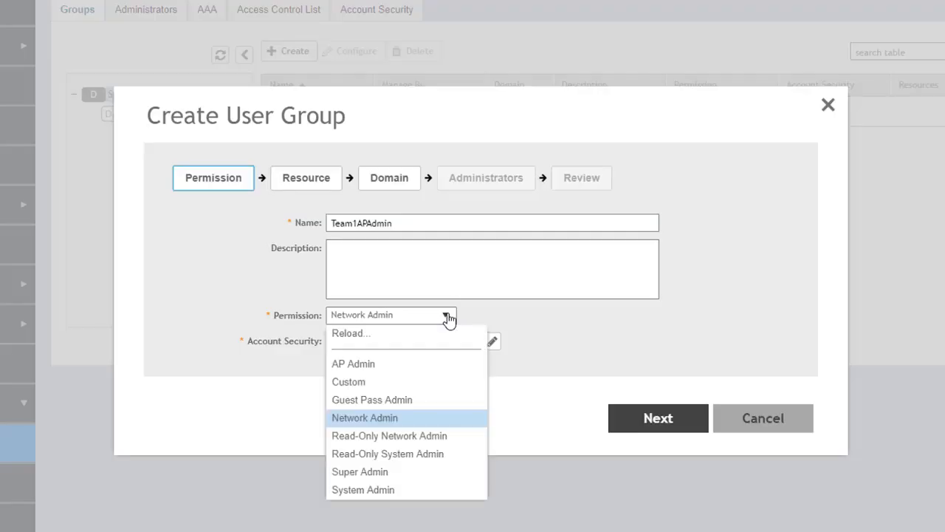
click(385, 383)
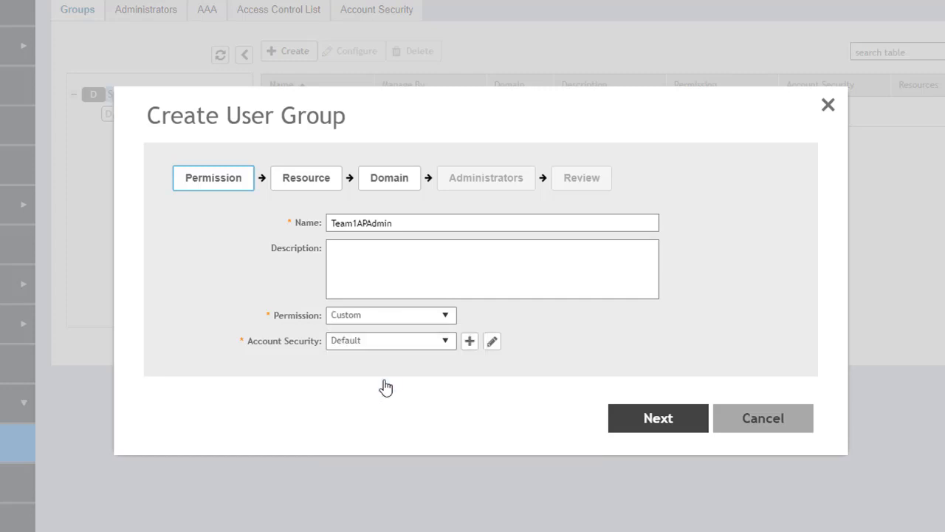
- Add SZ and ICX Switch as selected resources, limit SZ to Read, and return to Permission
click(661, 419)
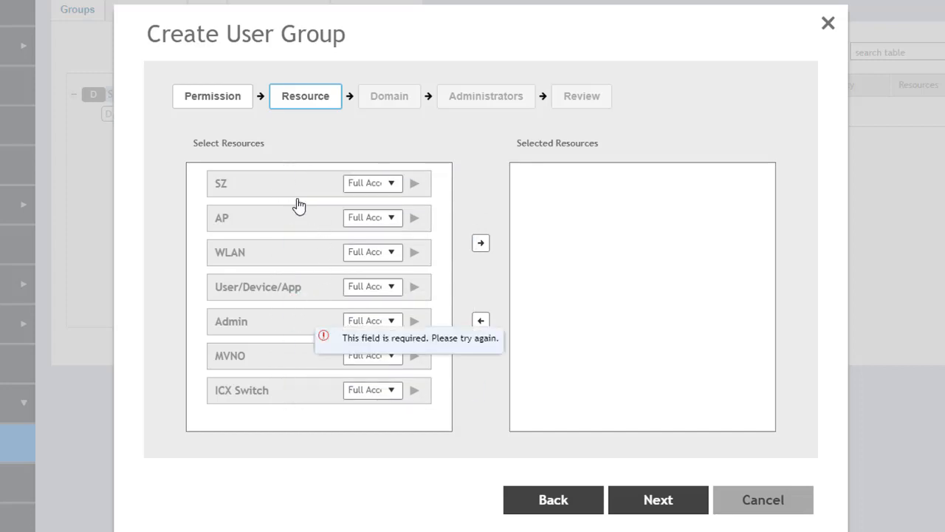
click(275, 182)
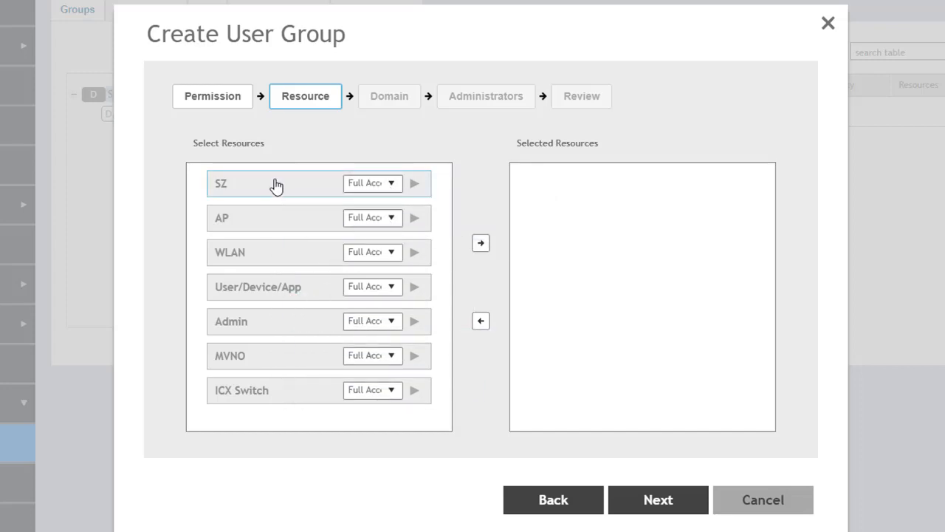
click(480, 246)
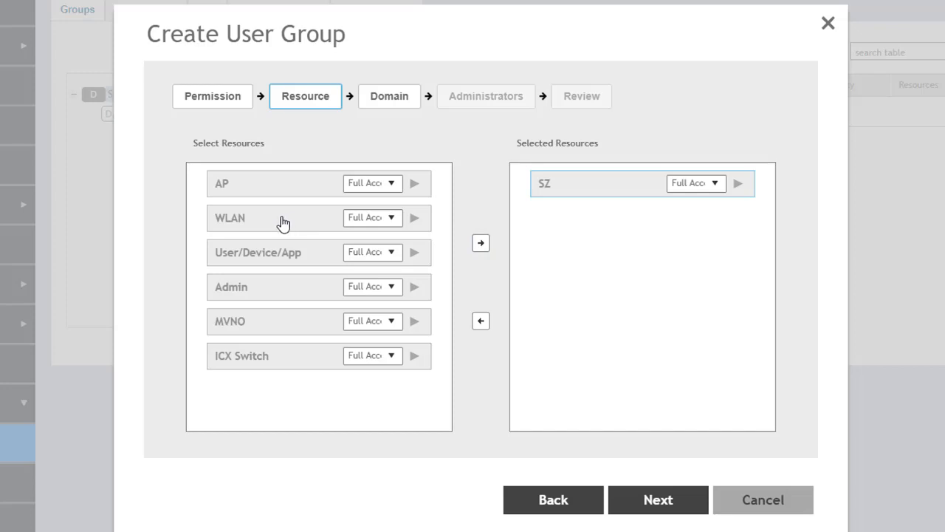
click(275, 358)
click(480, 245)
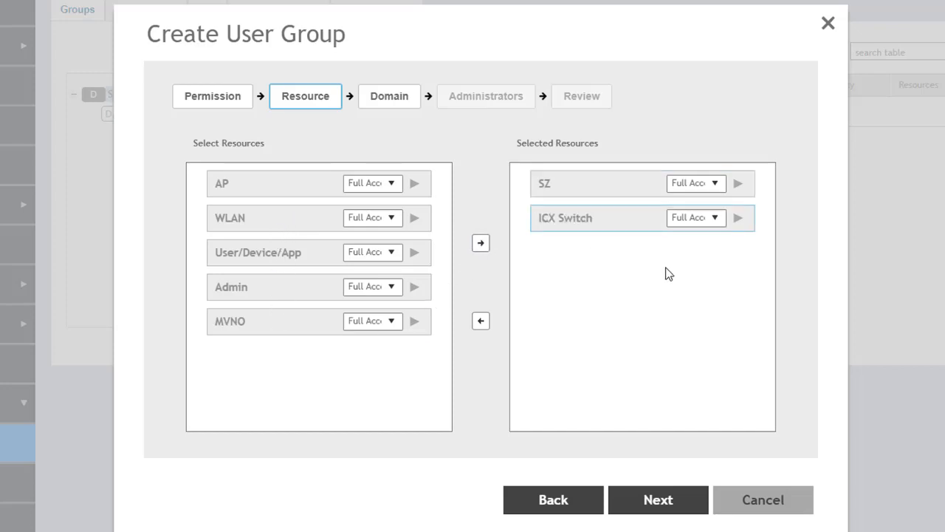
click(716, 188)
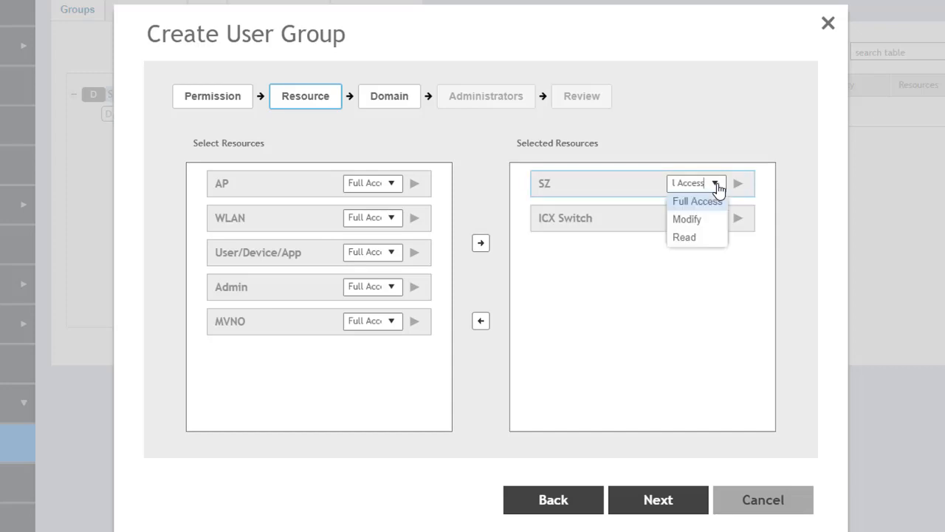
click(693, 237)
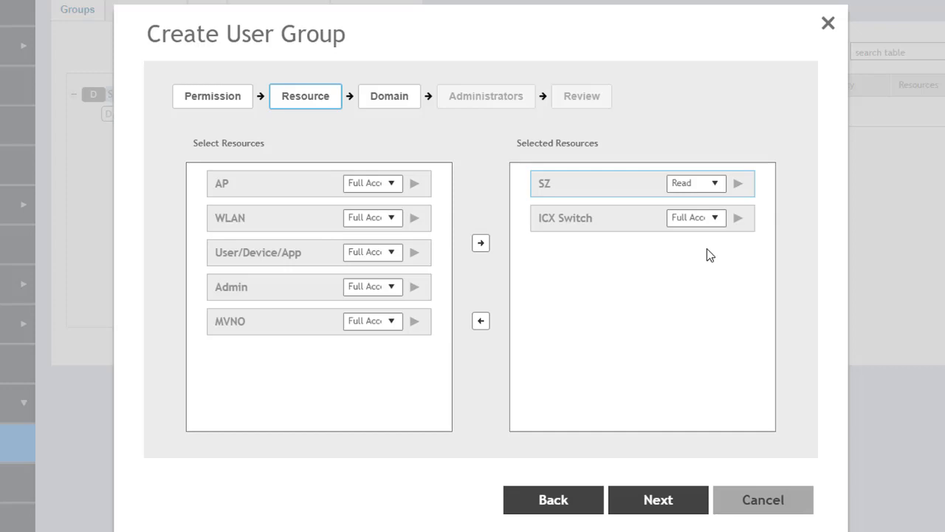
click(563, 511)
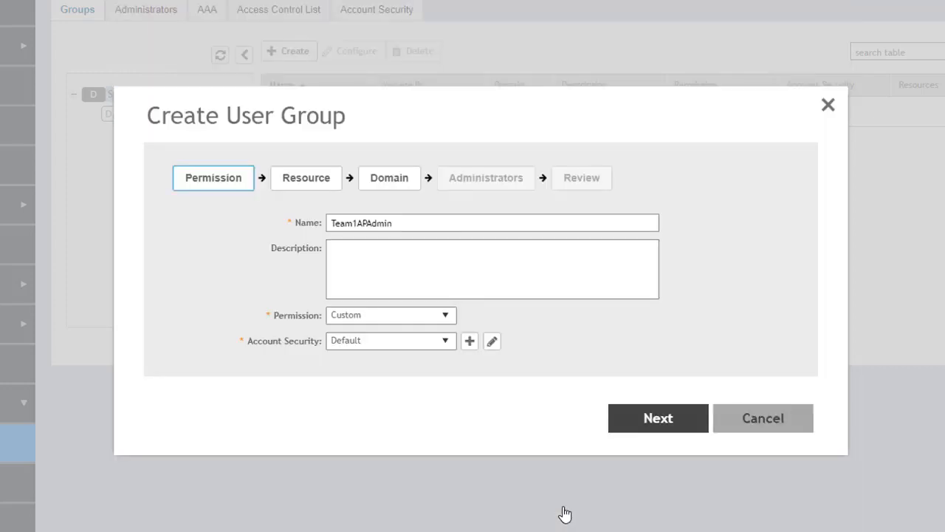
- Revert Team1APAdmin to AP Admin permission and advance past Resources to the Domain step
click(446, 318)
click(381, 365)
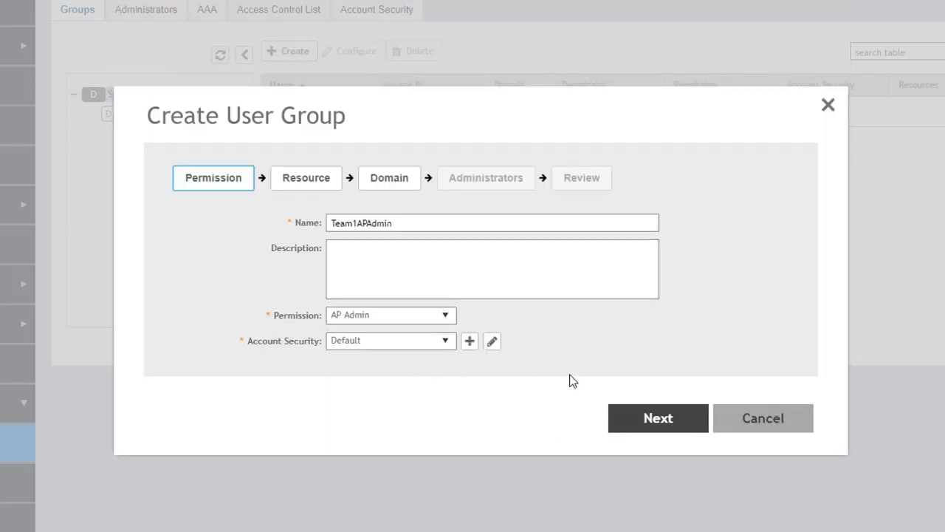
click(658, 418)
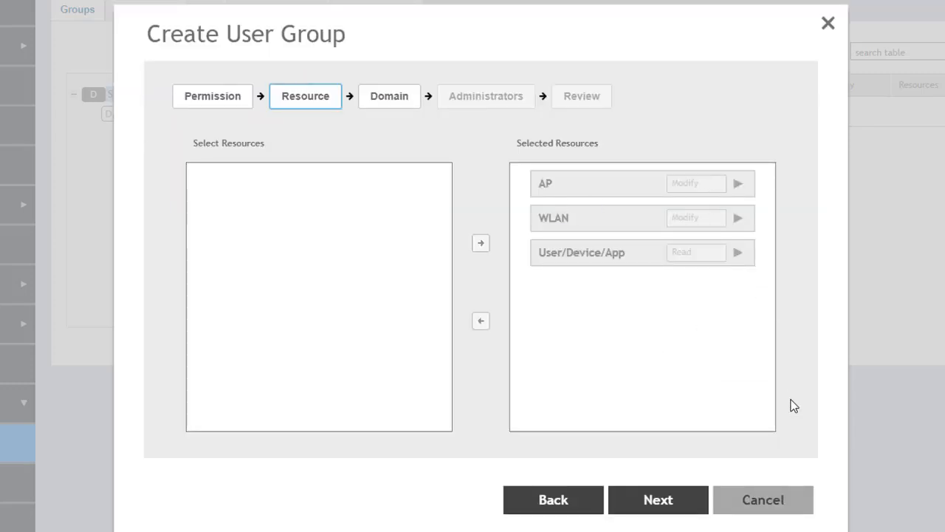
click(658, 502)
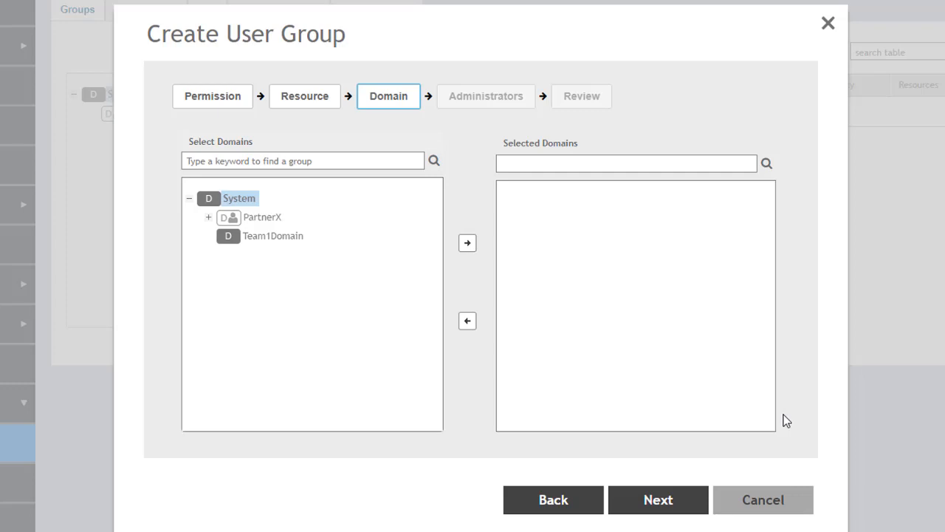
- Add Team1Domain to Selected Domains and continue to the Administrators step
click(267, 241)
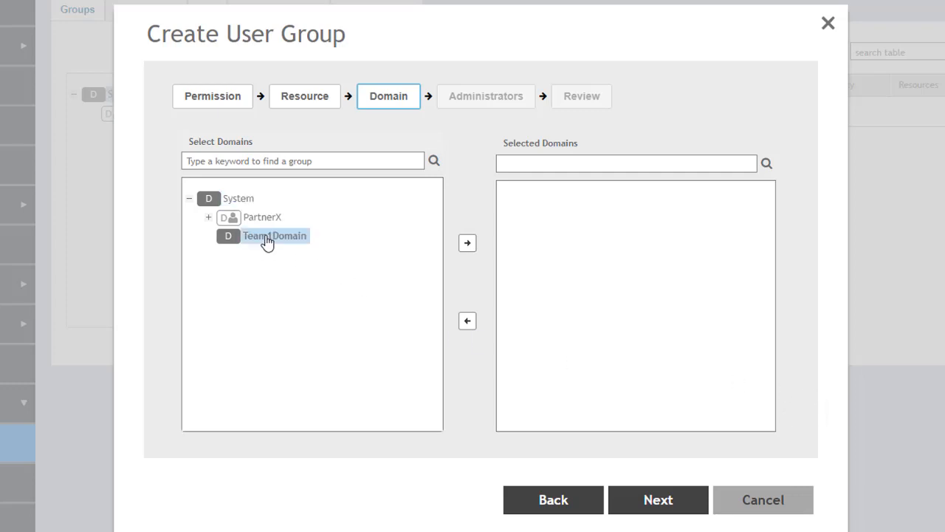
click(467, 245)
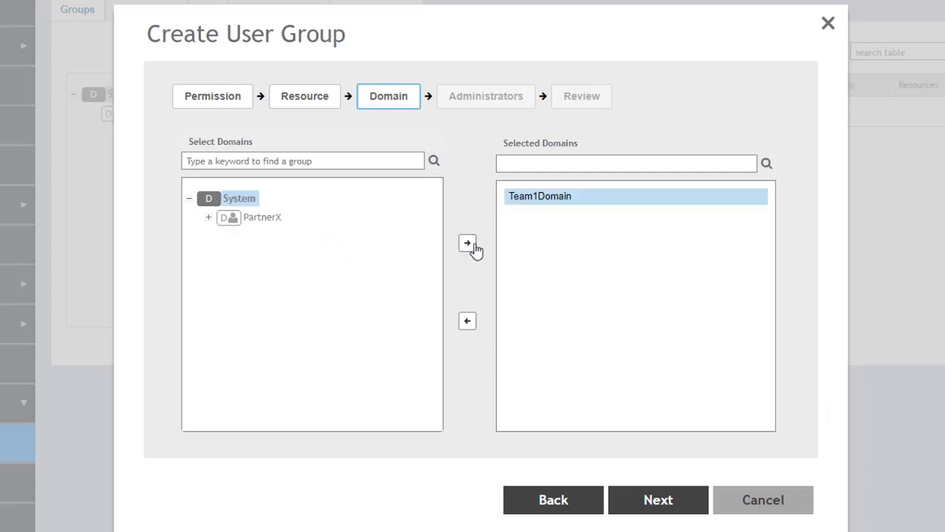
click(673, 502)
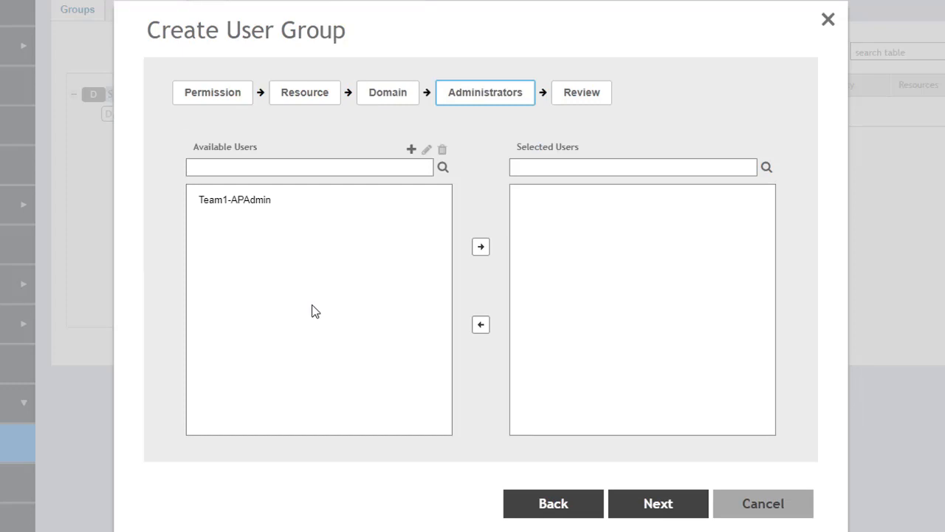
- Add Team1-APAdmin to Selected Users and advance to the Review summary
click(239, 204)
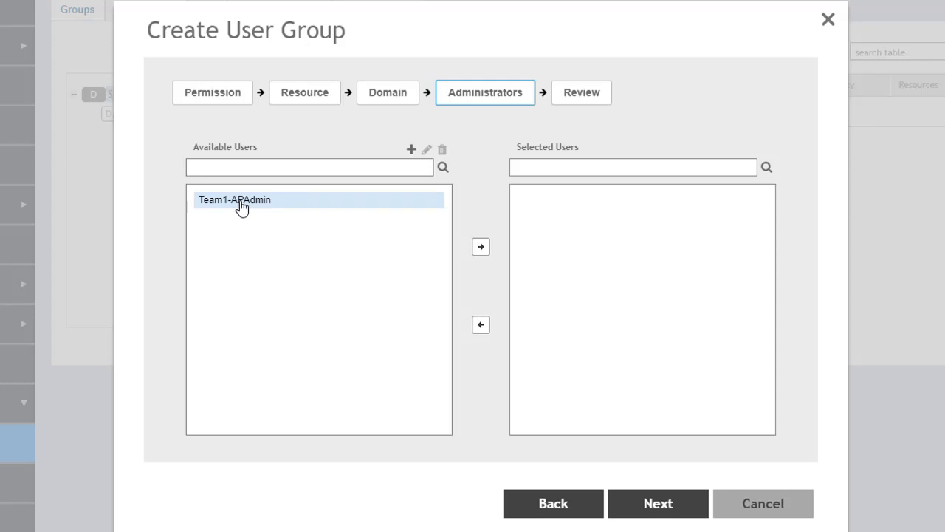
click(482, 250)
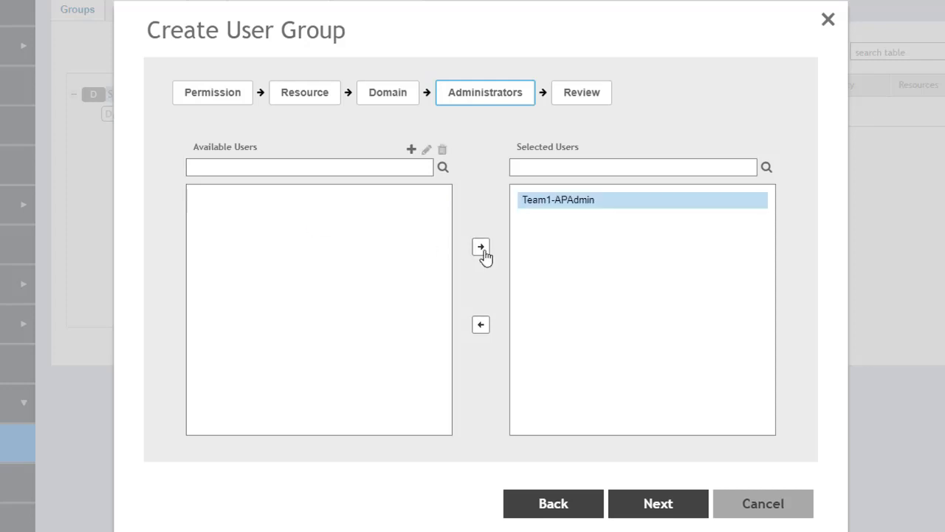
click(658, 505)
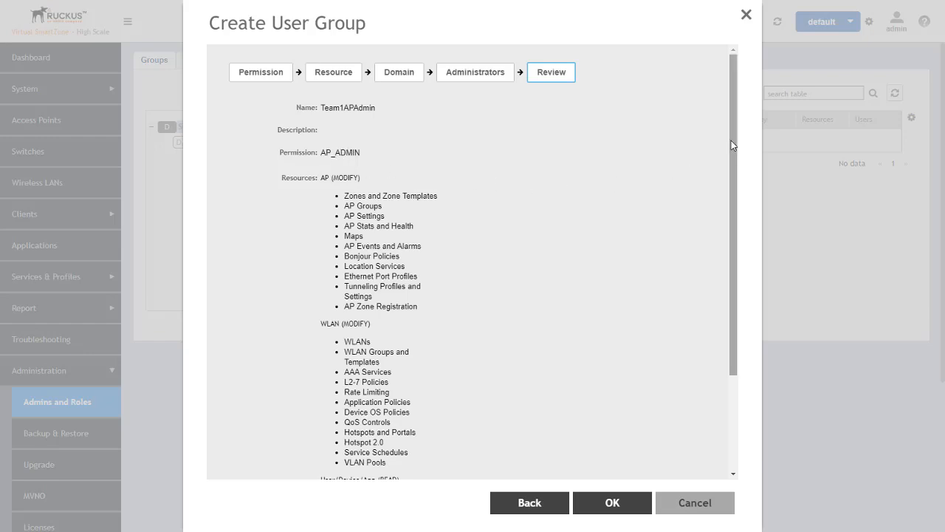
- Review the Team1APAdmin summary and confirm with OK to create the group
drag(732, 144, 720, 222)
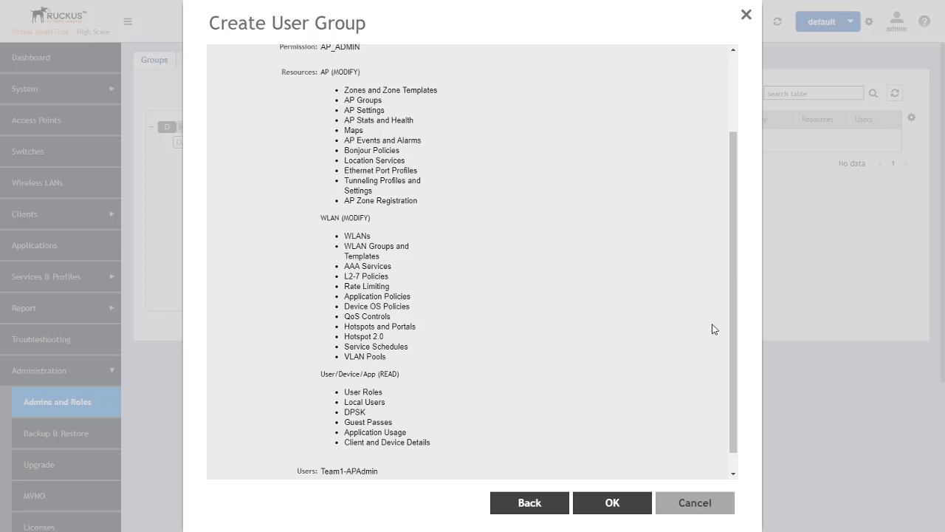
drag(733, 269, 729, 294)
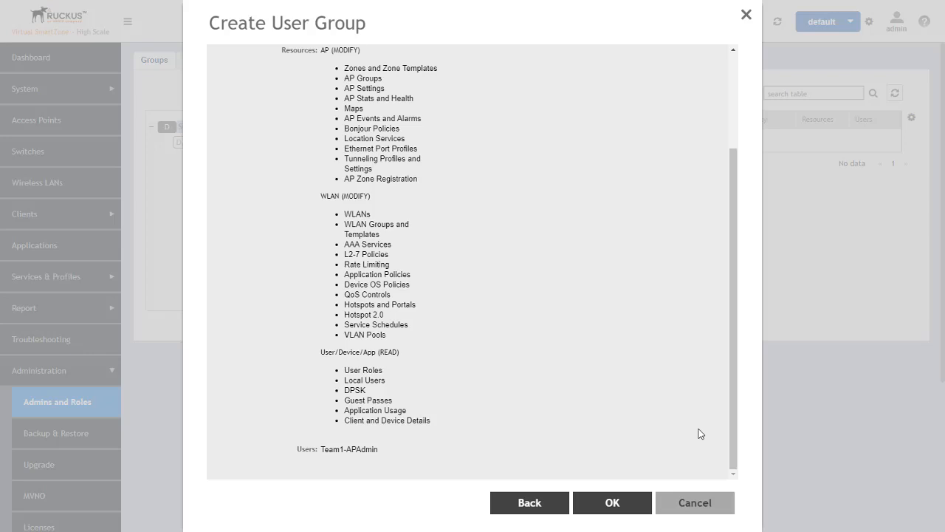
click(618, 504)
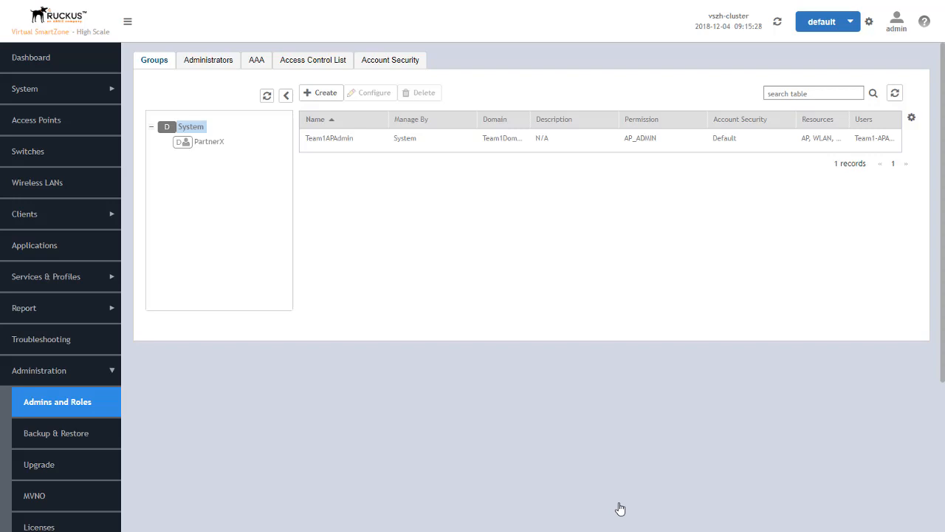
- Inspect Team1APAdmin's resources, domain and administrators in Configure, then cancel without changes
click(338, 140)
click(364, 94)
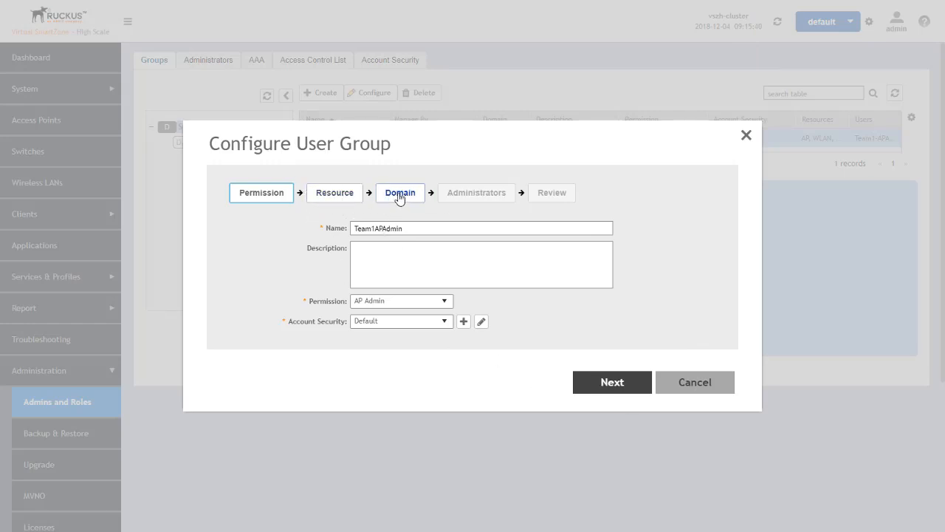
click(611, 382)
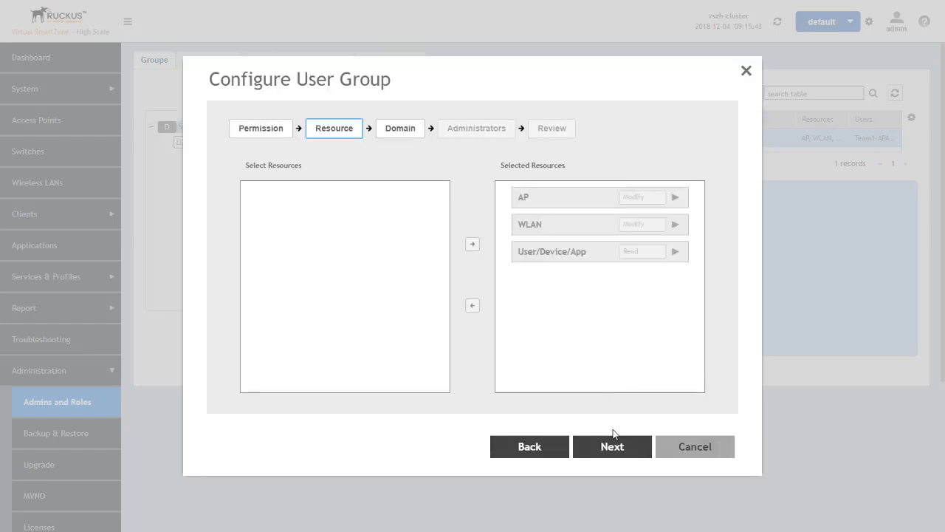
click(612, 446)
click(610, 447)
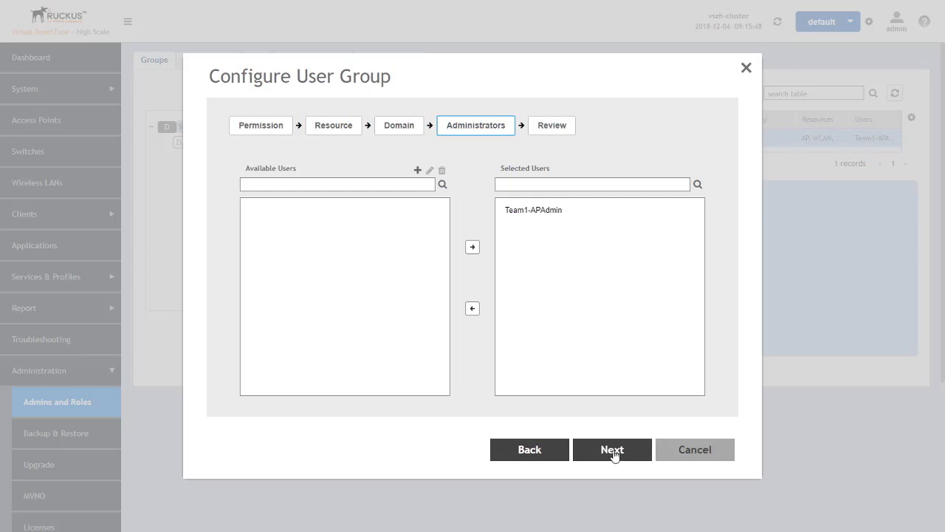
click(704, 450)
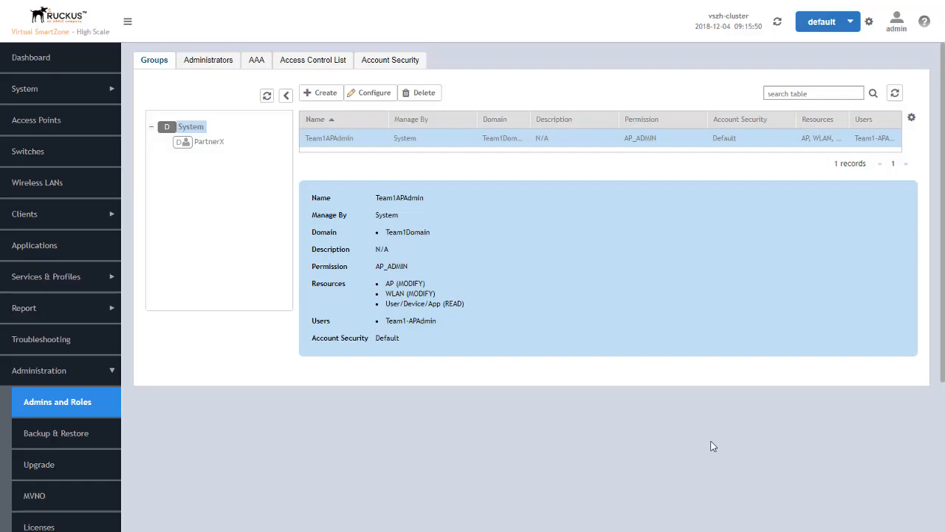
- Under PartnerX, create a group named 'PartnerXAdmin' with Super Admin permission and continue to Resources
click(204, 144)
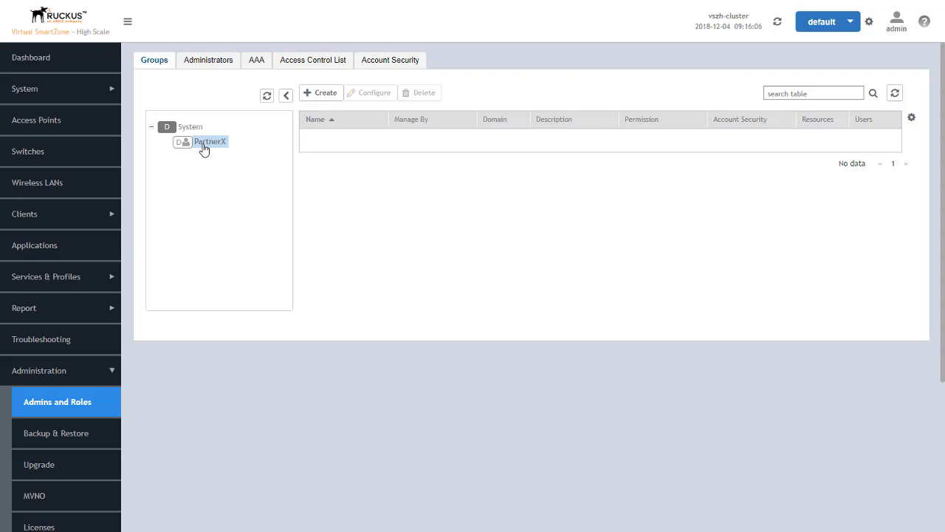
click(322, 97)
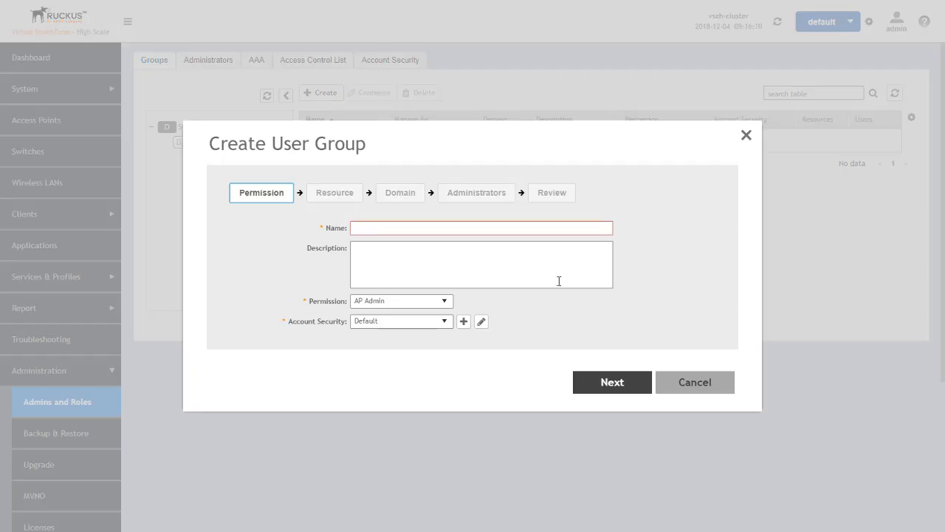
click(405, 227)
text(Partner)
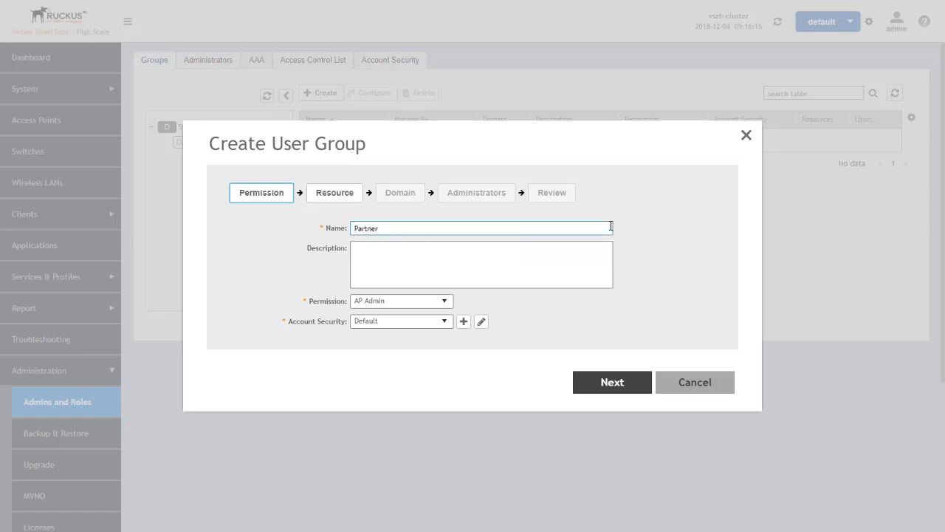
text(XAdmins)
click(445, 303)
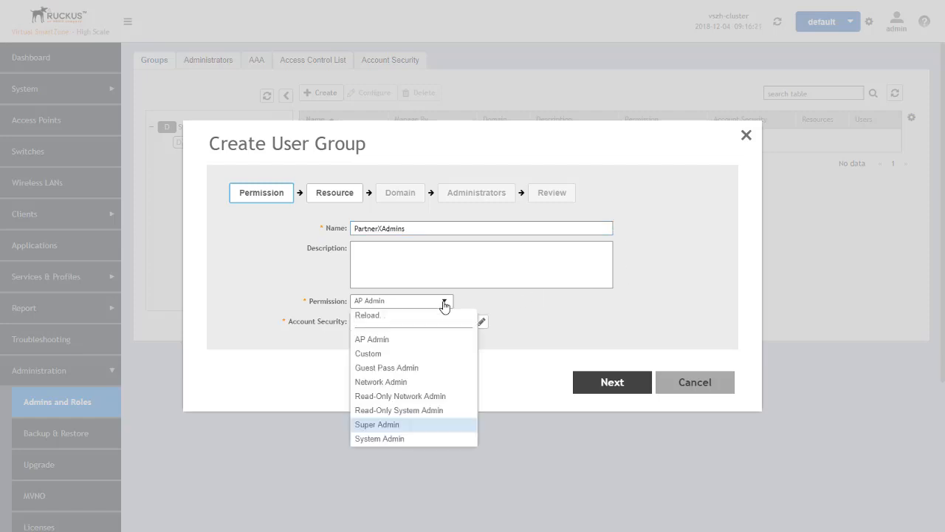
click(392, 426)
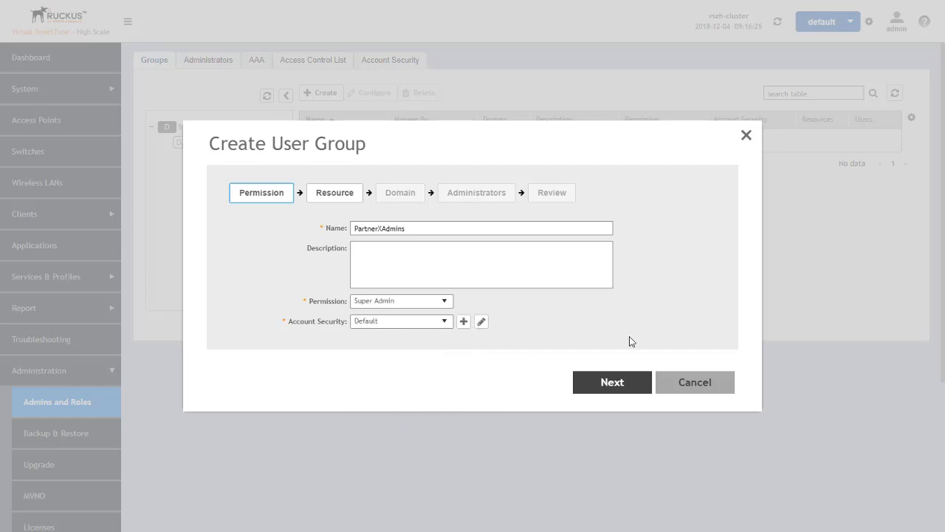
click(612, 384)
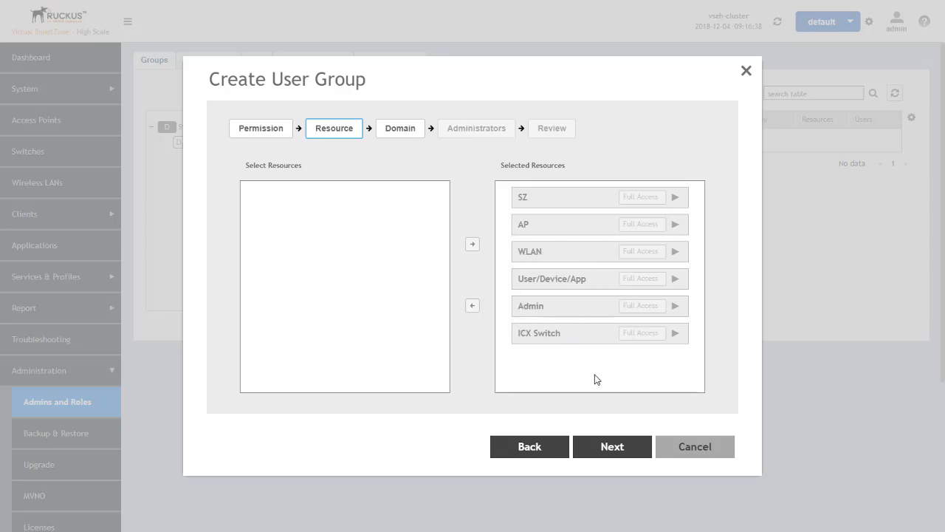
- Assign PartnerXDomain as the group's selected domain and continue to Administrators
click(612, 447)
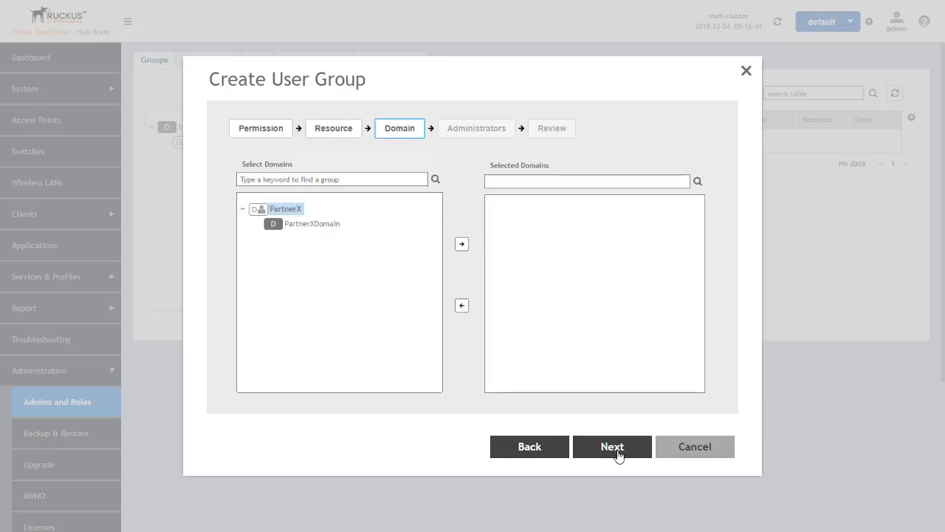
click(314, 224)
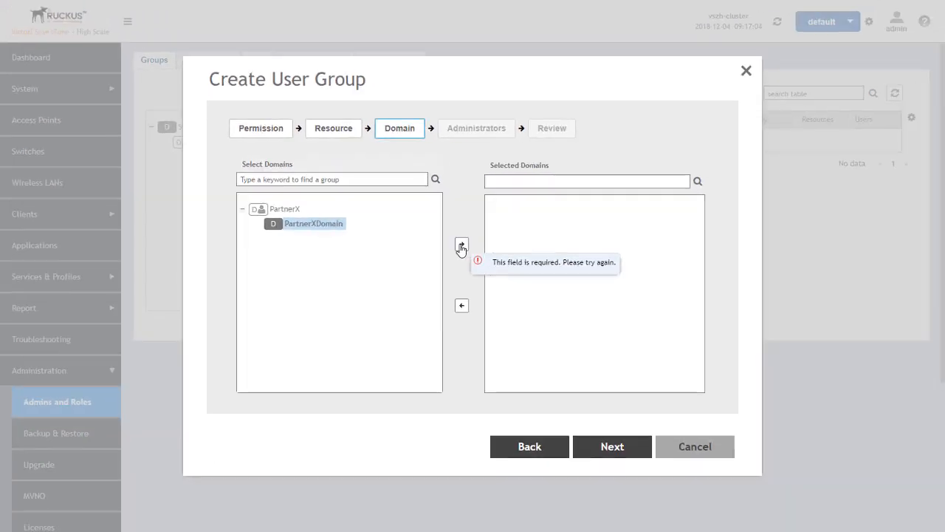
click(714, 336)
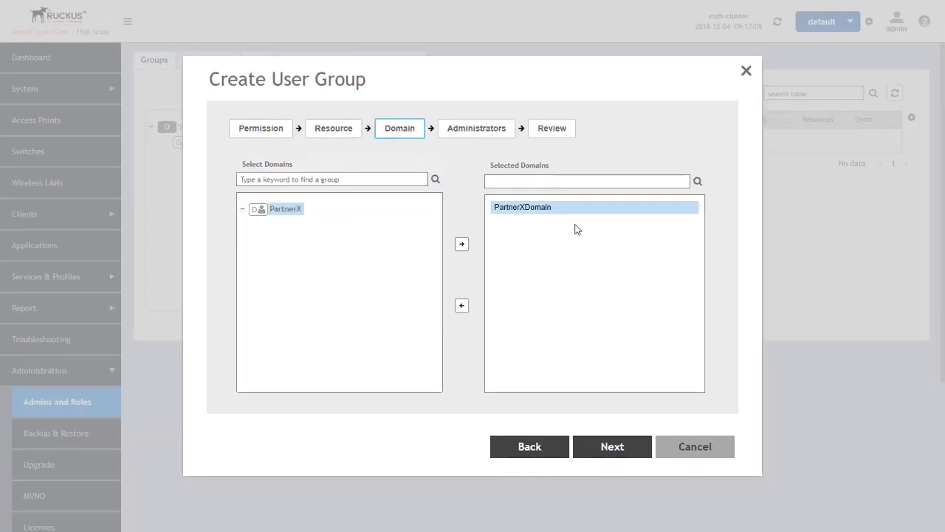
click(618, 447)
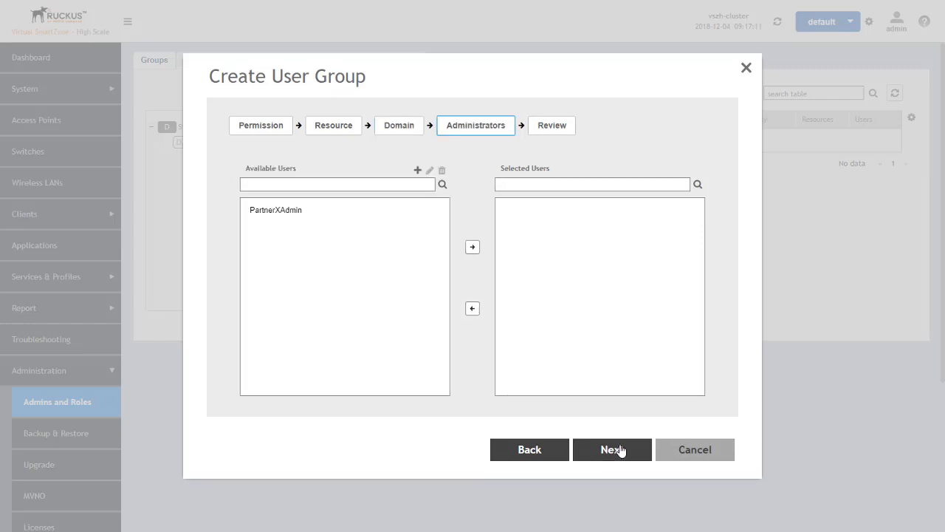
- Add the PartnerXAdmin account to Selected Users and advance to the Review step
click(277, 214)
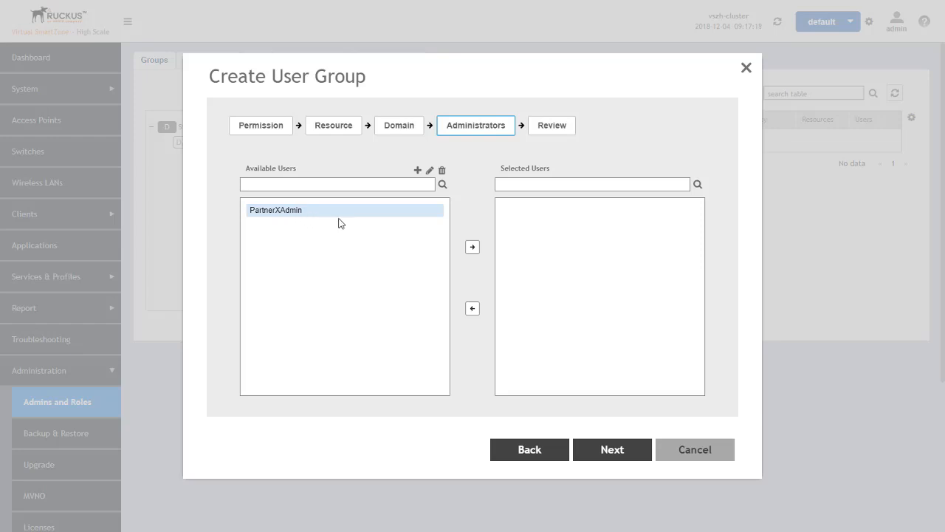
click(473, 249)
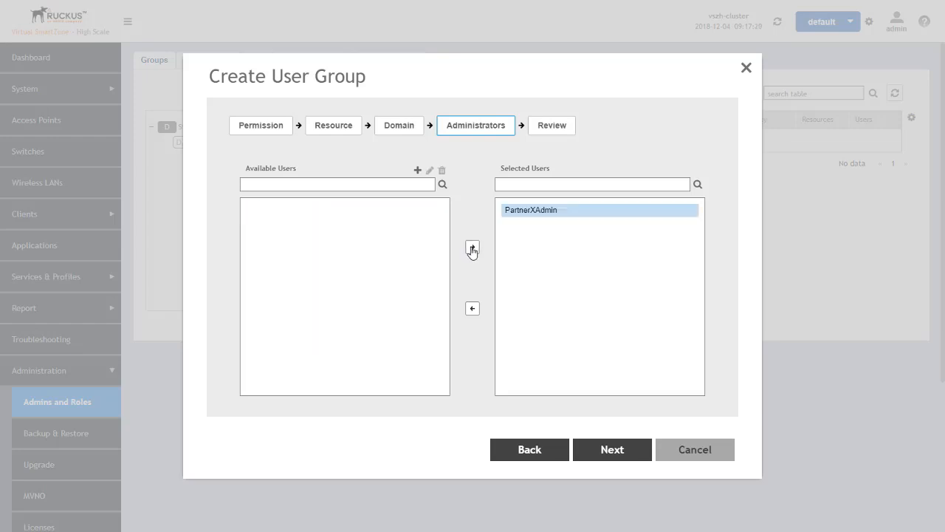
click(609, 450)
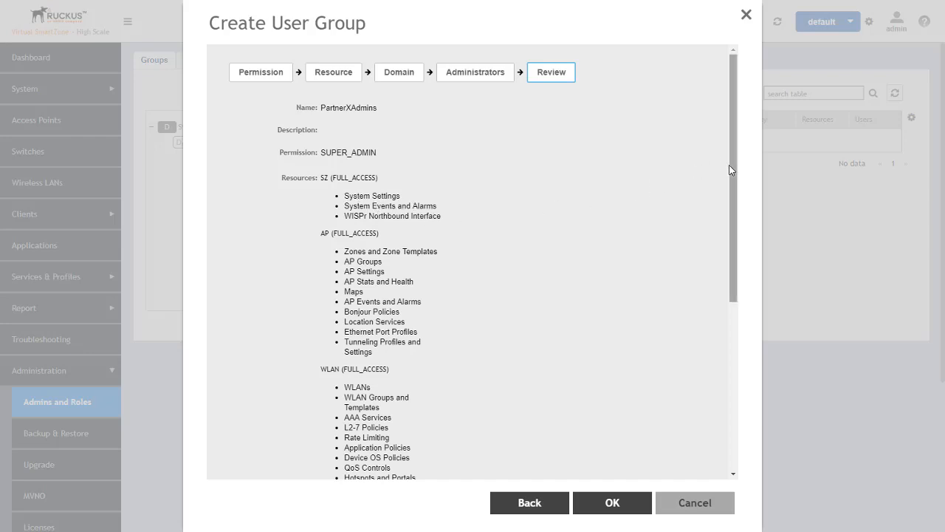
- Scroll through the PartnerXAdmins Review summary (SUPER_ADMIN, PartnerXDomain, user PartnerXAdmin) before creating it
drag(733, 177, 725, 347)
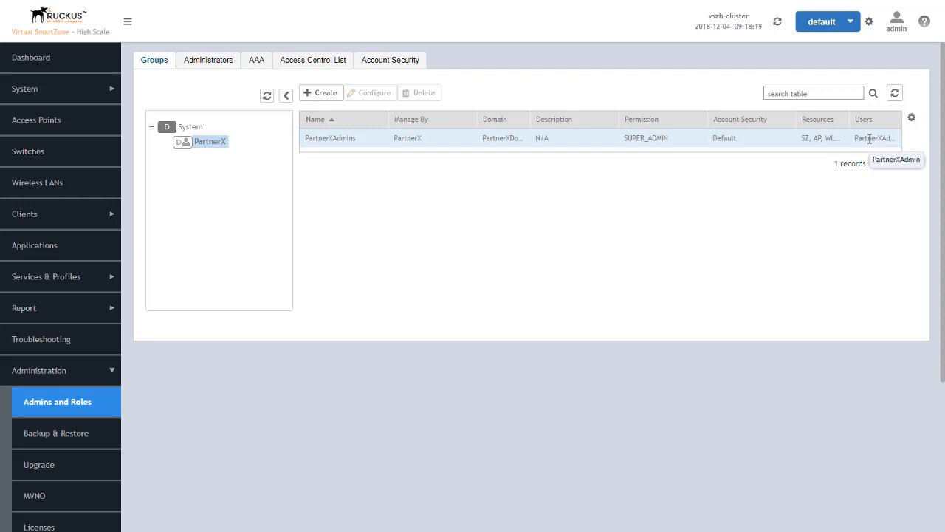
- Compare the System and PartnerX group lists (PartnerXAdmins, Team1APAdmin), then request log-off of the admin
click(188, 129)
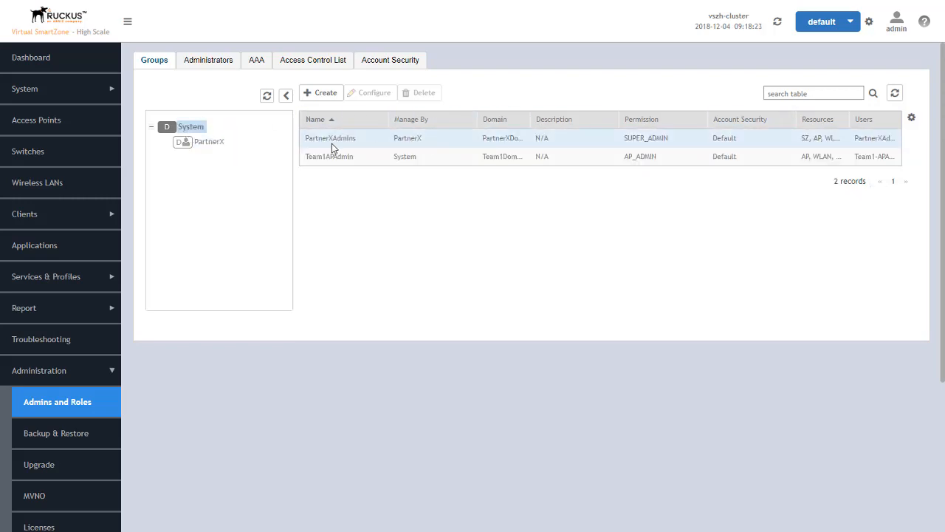
click(210, 143)
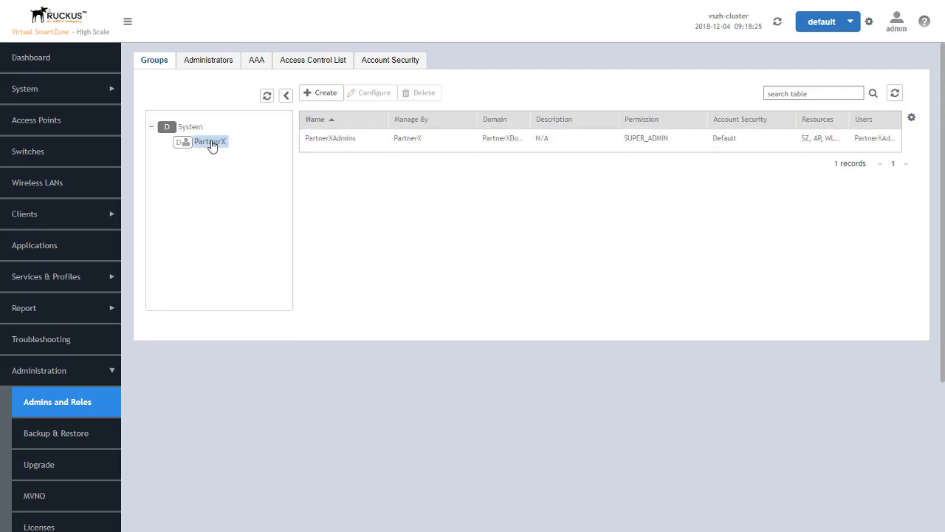
click(190, 127)
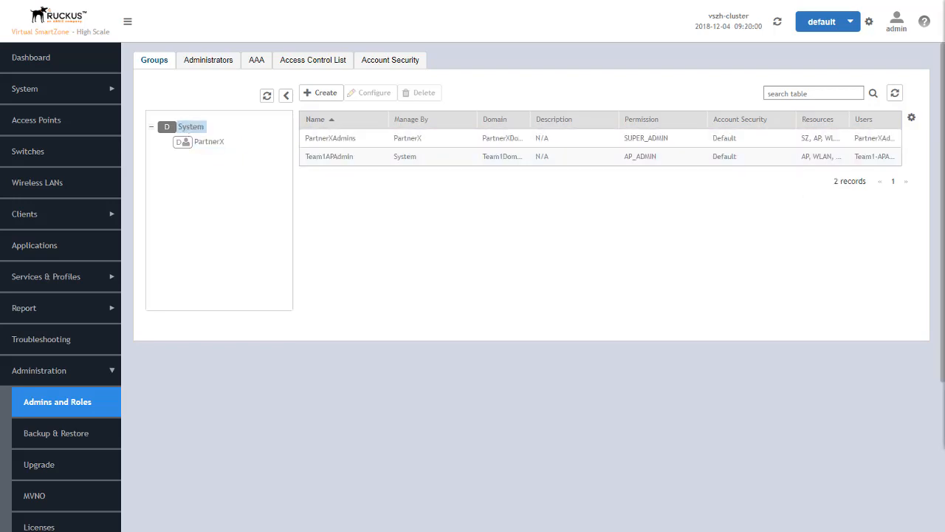
click(895, 24)
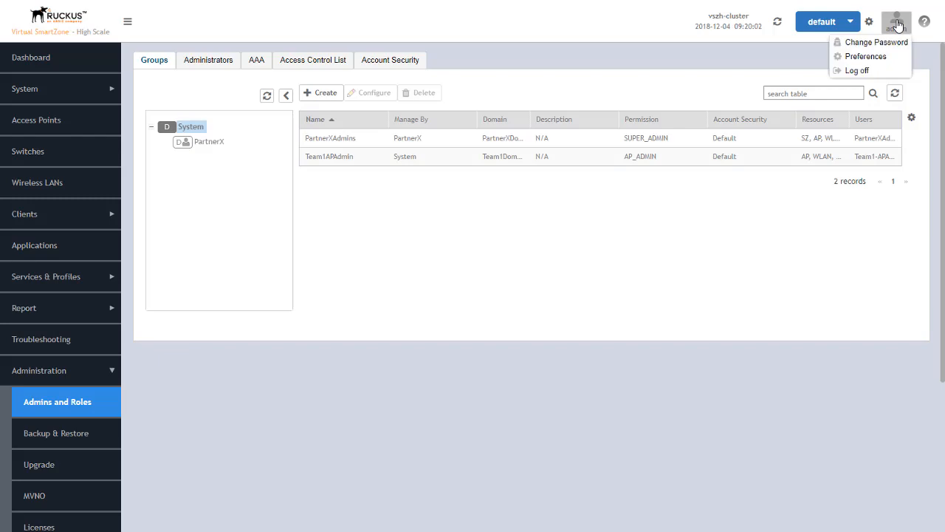
click(853, 70)
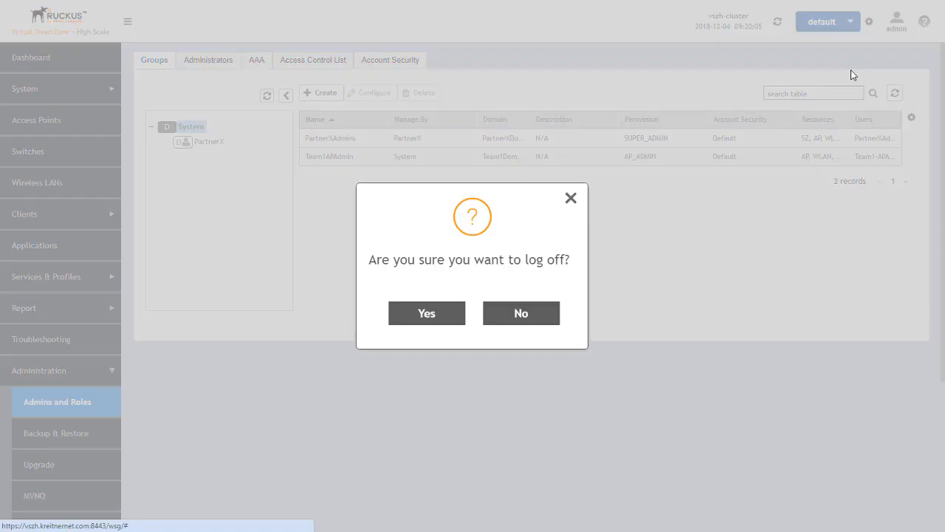
- Confirm log-off and sign in with the Team1 AP admin's username and password
click(431, 322)
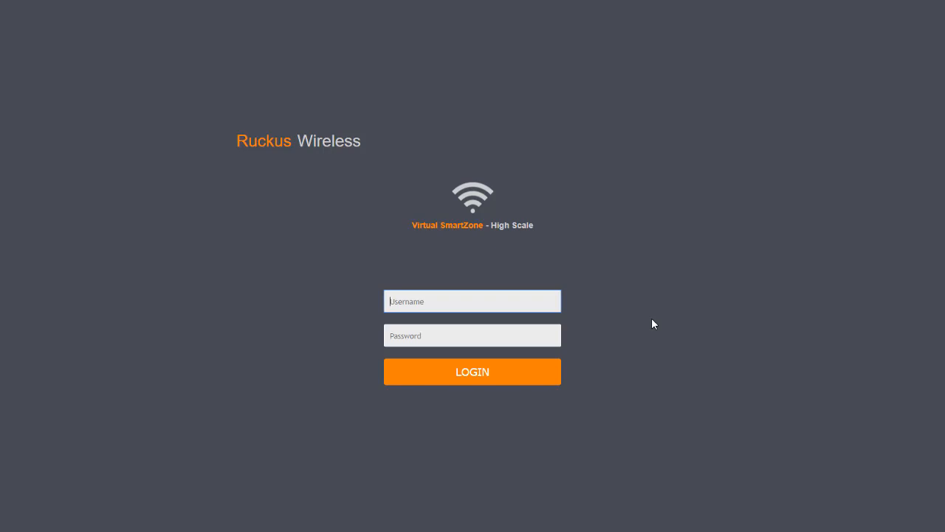
text(Teamq)
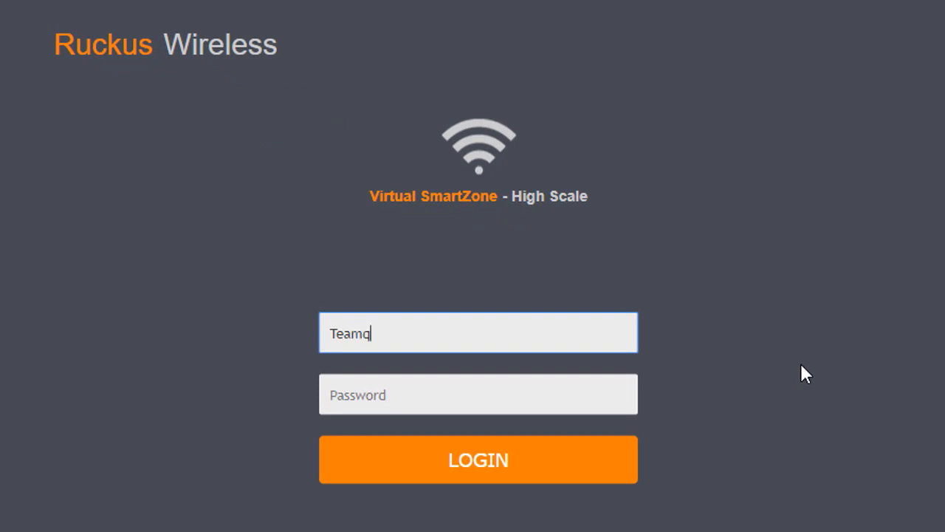
key(BackSpace)
text(1-APAdmin)
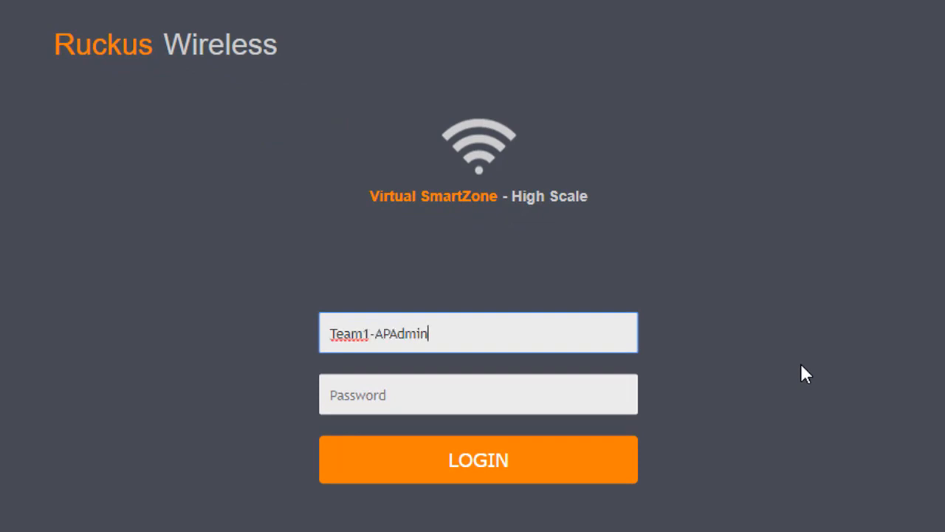
key(Tab)
text(**********)
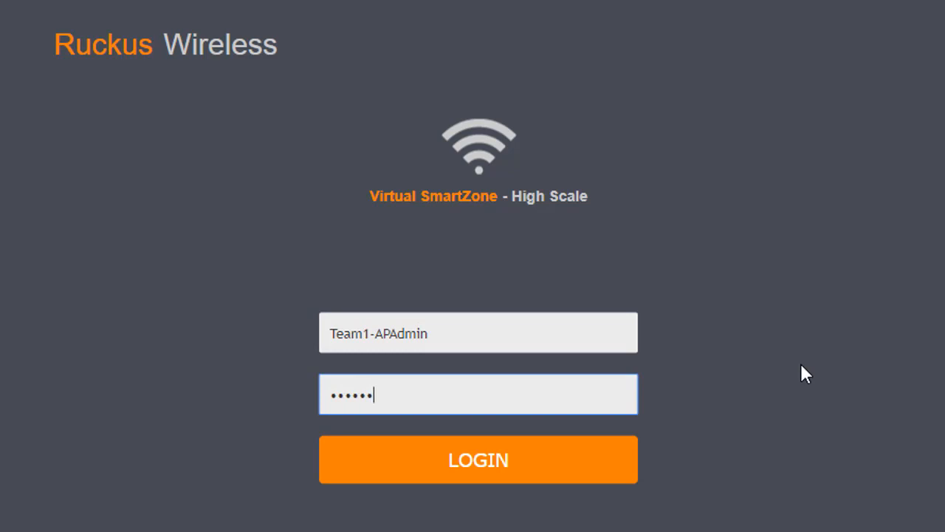
key(Return)
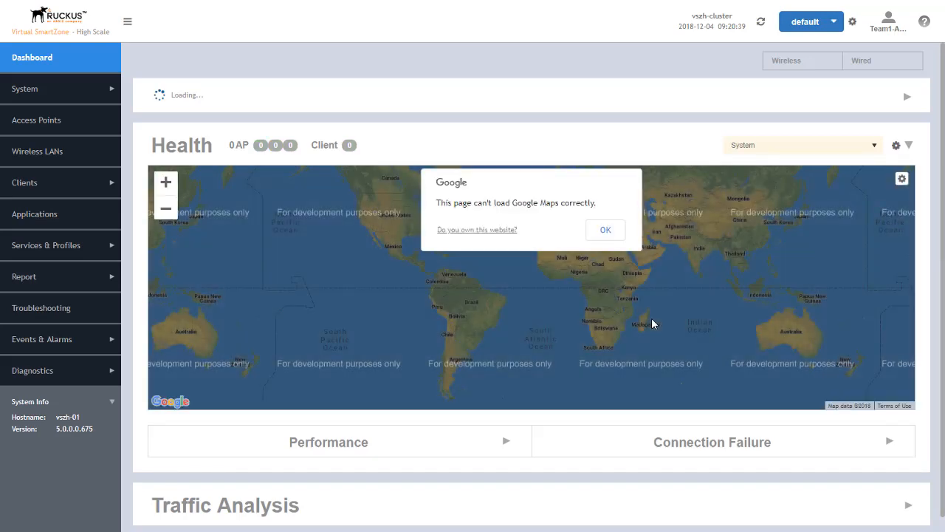
- Check the AP admin's System AP Settings and Access Points (Team1Domain, Staging Zone), then start logging off
click(26, 89)
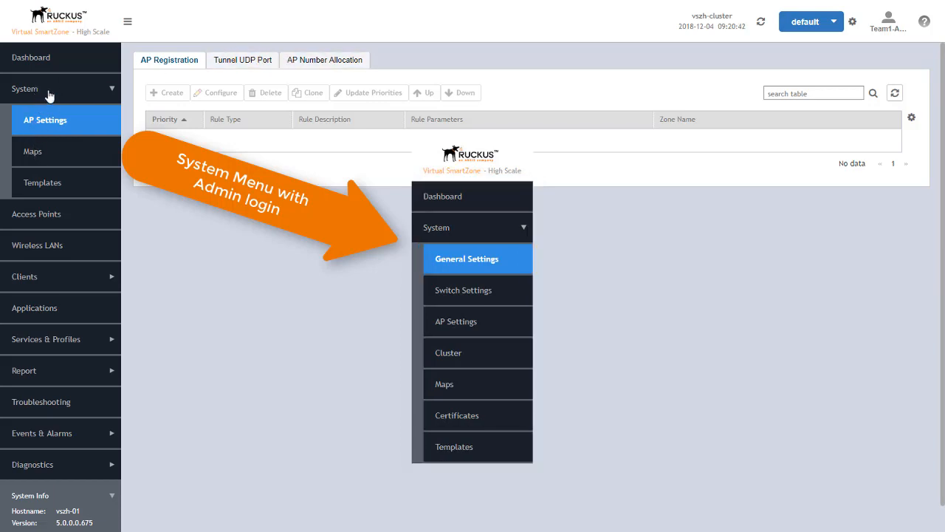
click(24, 94)
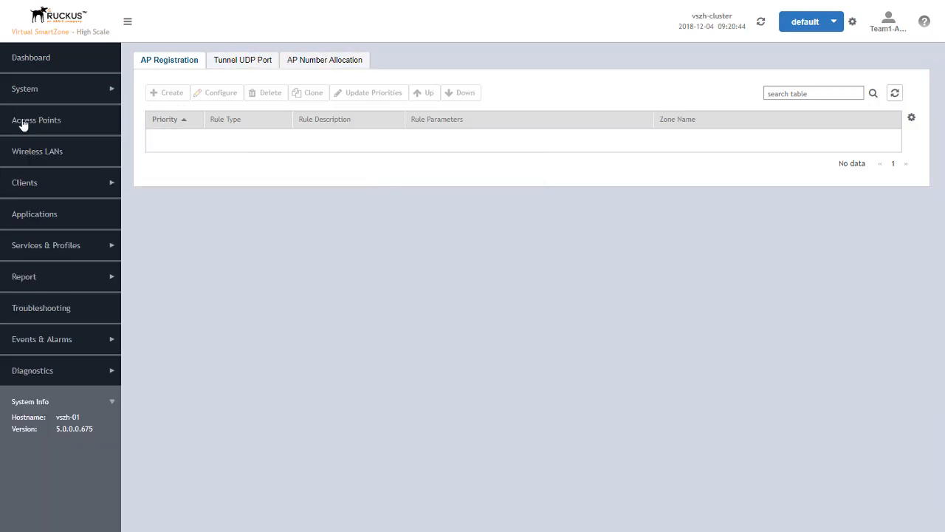
click(22, 125)
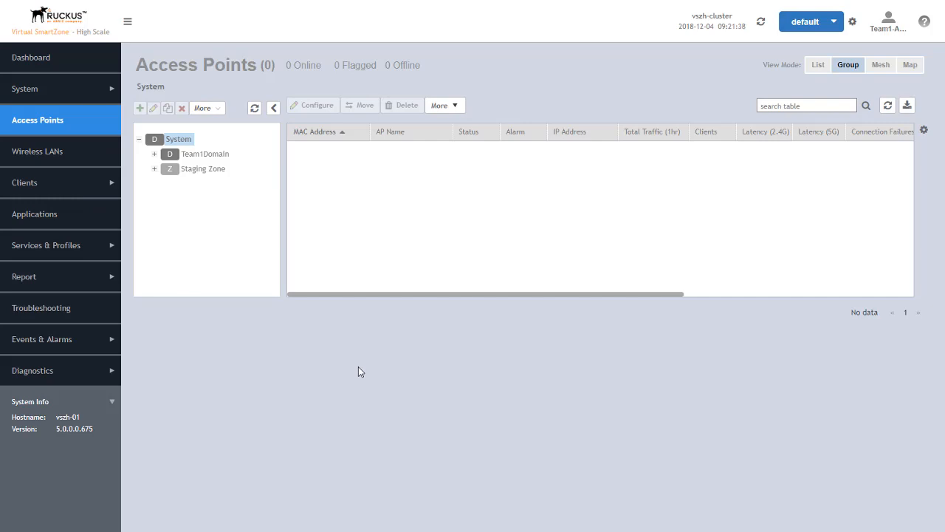
click(892, 28)
- Log off the Team1 AP admin and sign in with the PartnerX administrator's username and password
click(866, 69)
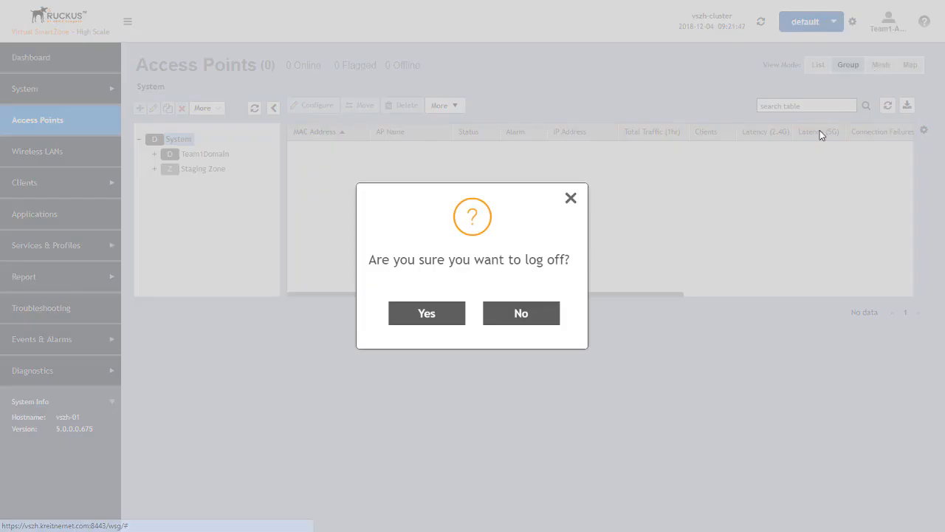
click(451, 313)
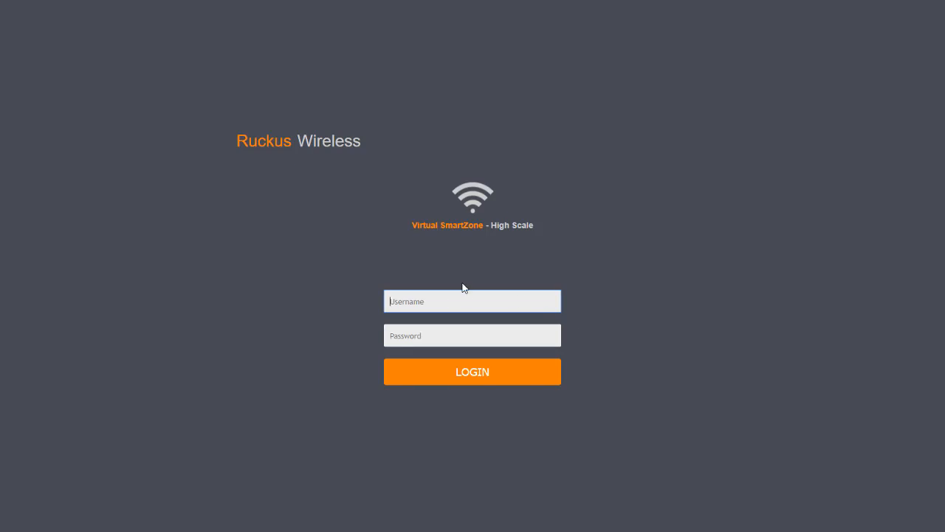
text(PartnerXA)
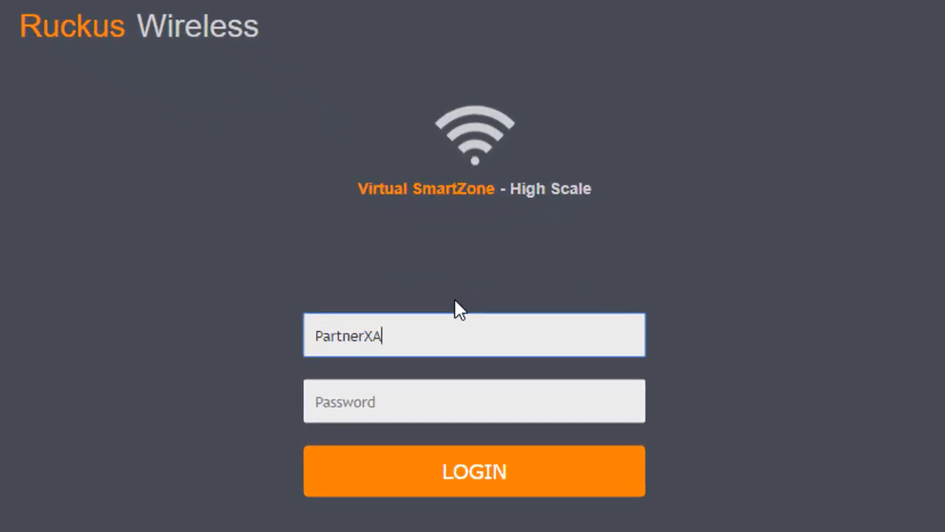
text(dmin)
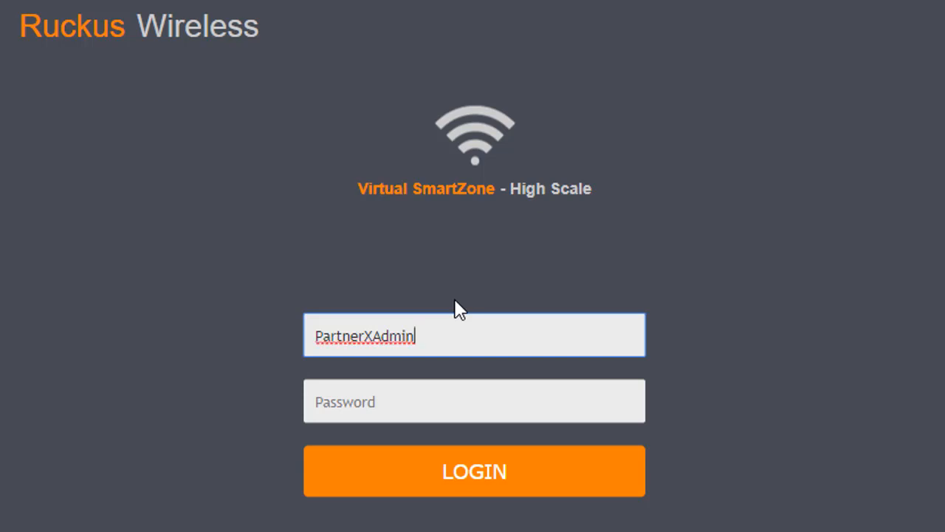
text(@PartnerX)
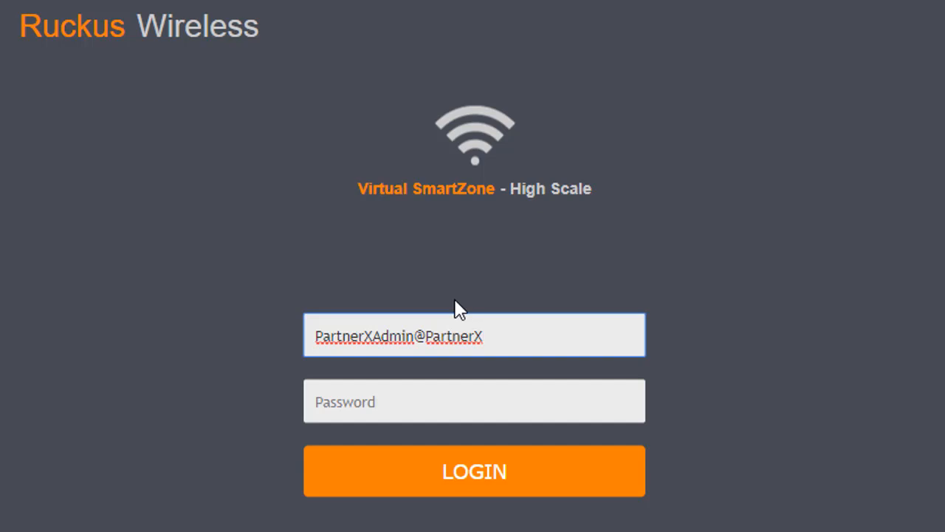
key(Tab)
text(•••••••)
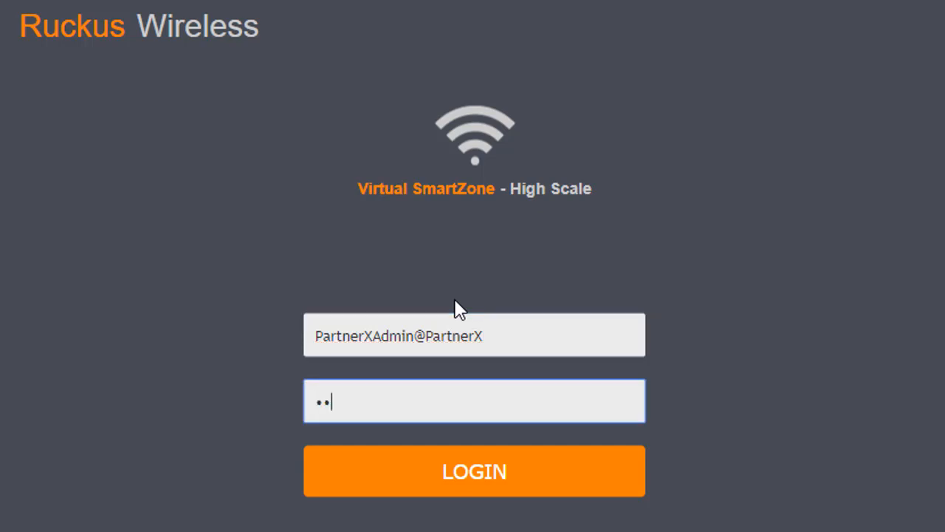
text(•••)
key(Return)
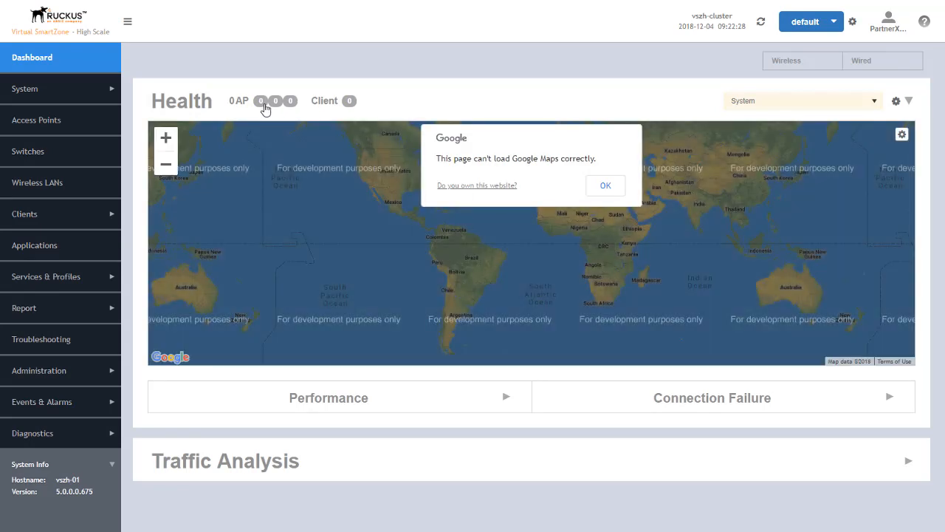
- View the access points listed under PartnerX's PartnerXDomain
click(21, 120)
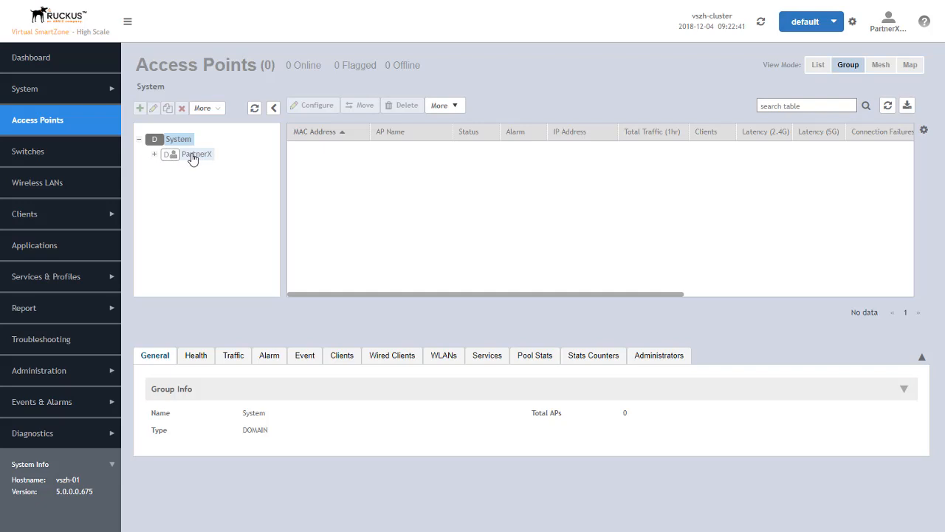
click(154, 154)
click(197, 171)
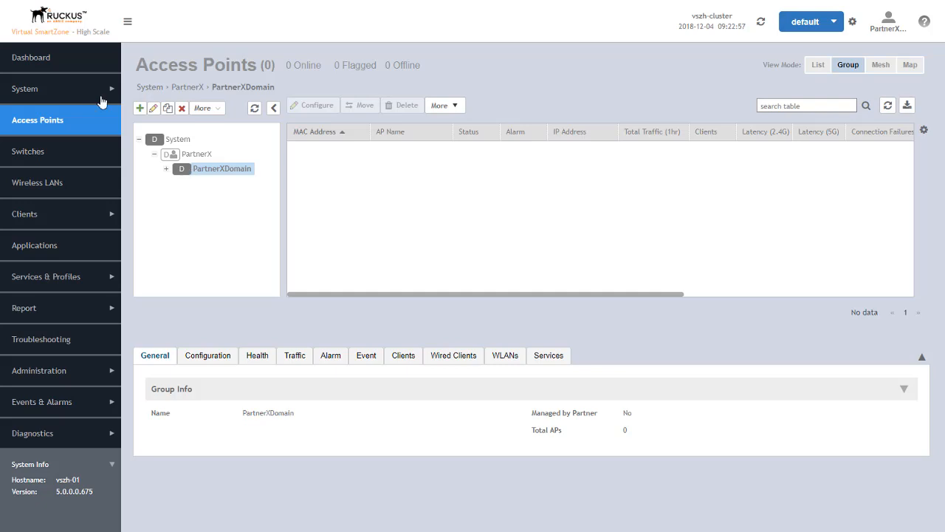
- Browse System settings, AP Settings and the PartnerX and PartnerXDomain maps, ending on Zone Templates
click(26, 96)
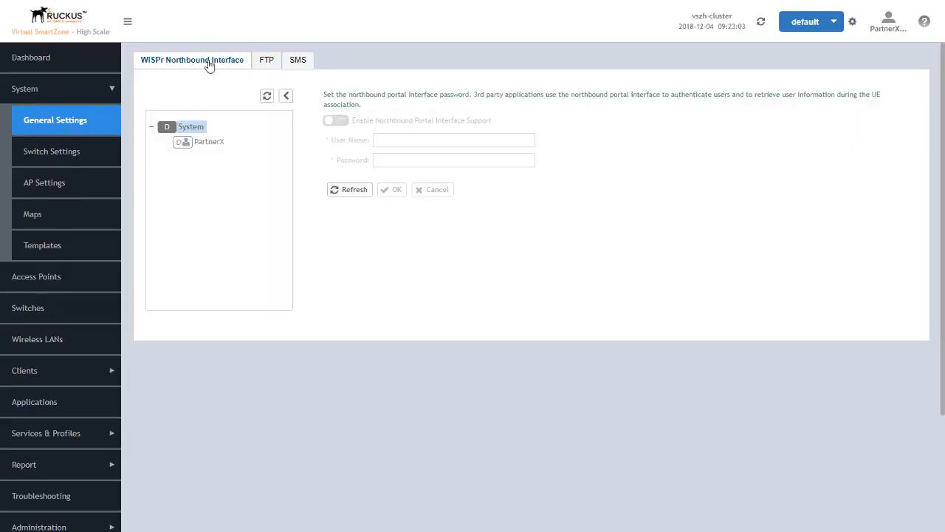
click(41, 178)
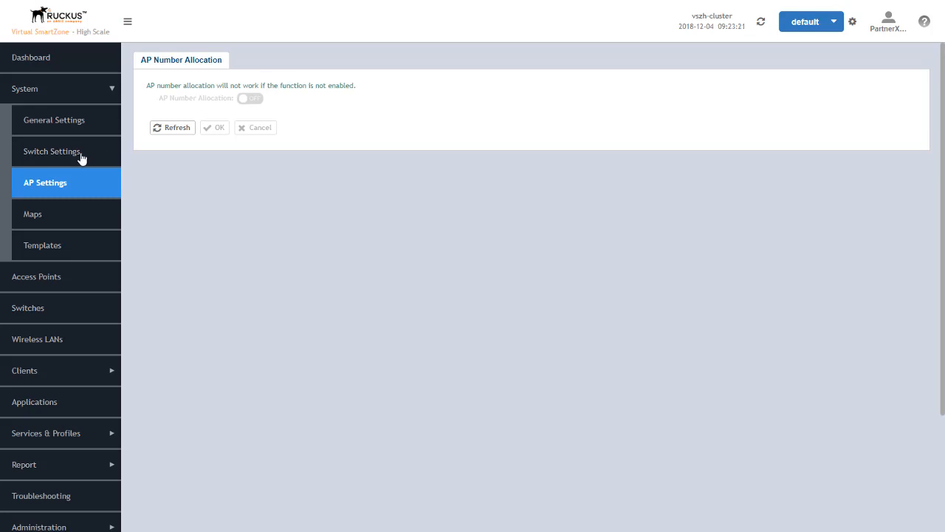
click(41, 220)
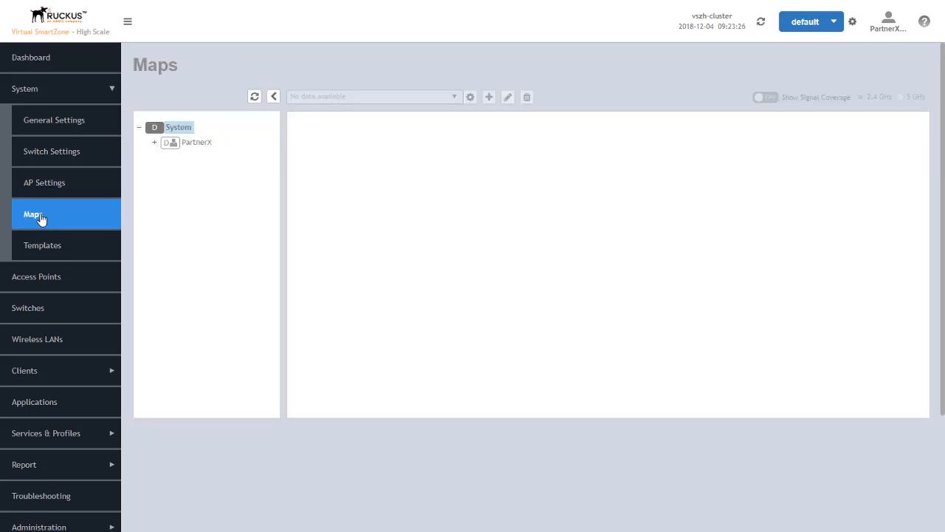
click(196, 147)
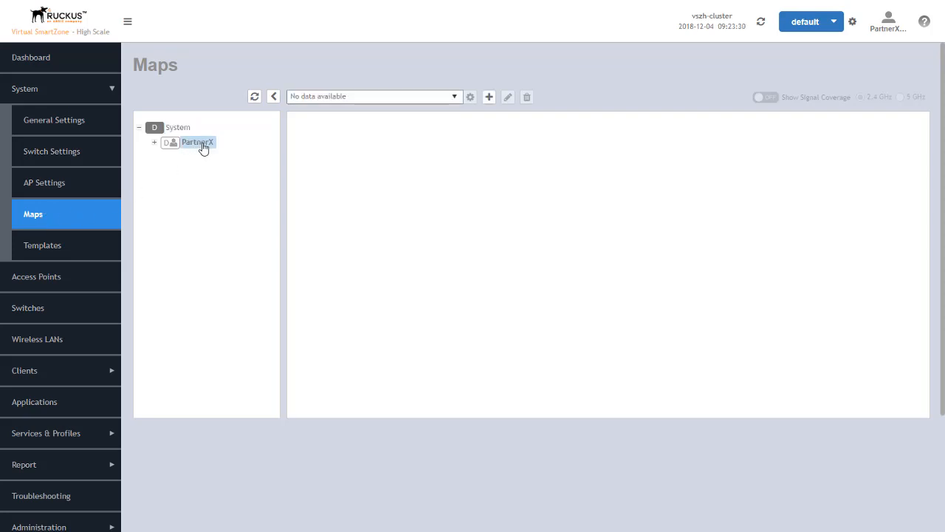
click(155, 142)
click(205, 160)
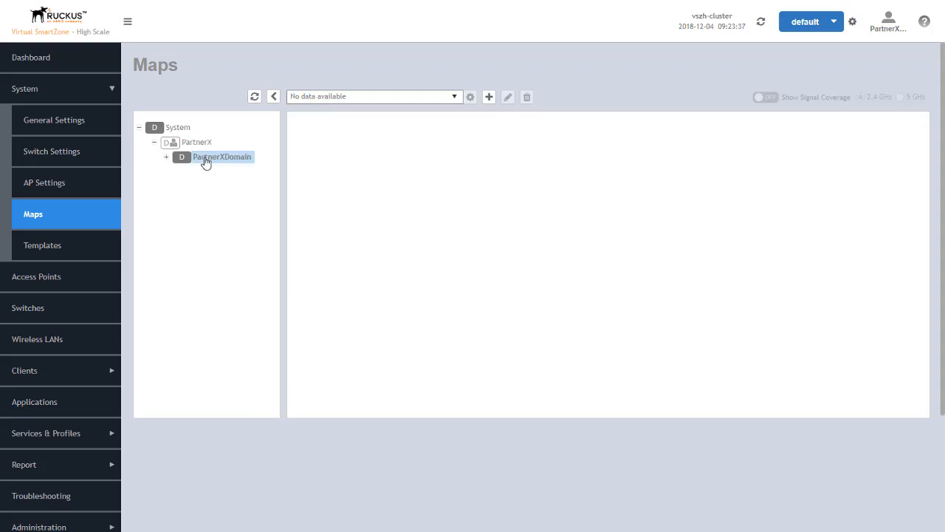
click(63, 237)
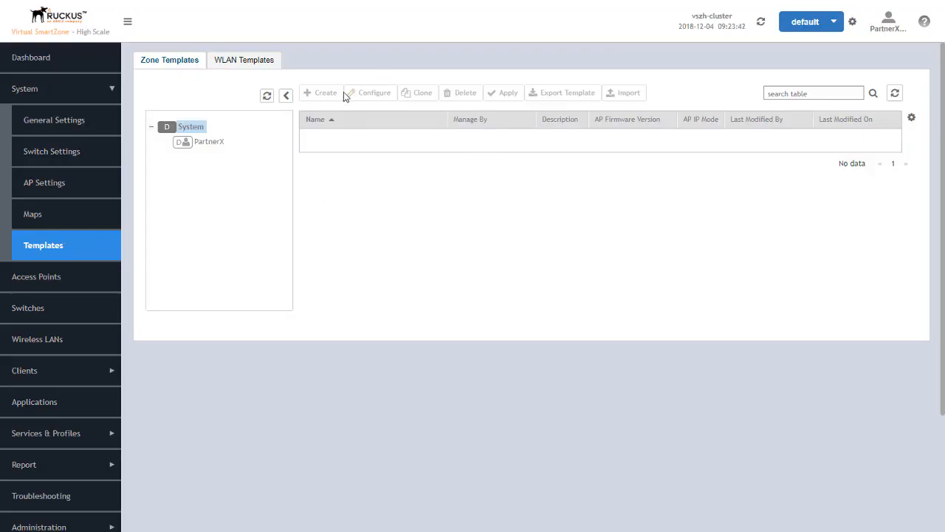
- Select PartnerX in the Zone Templates tree, confirming it has no templates
click(214, 145)
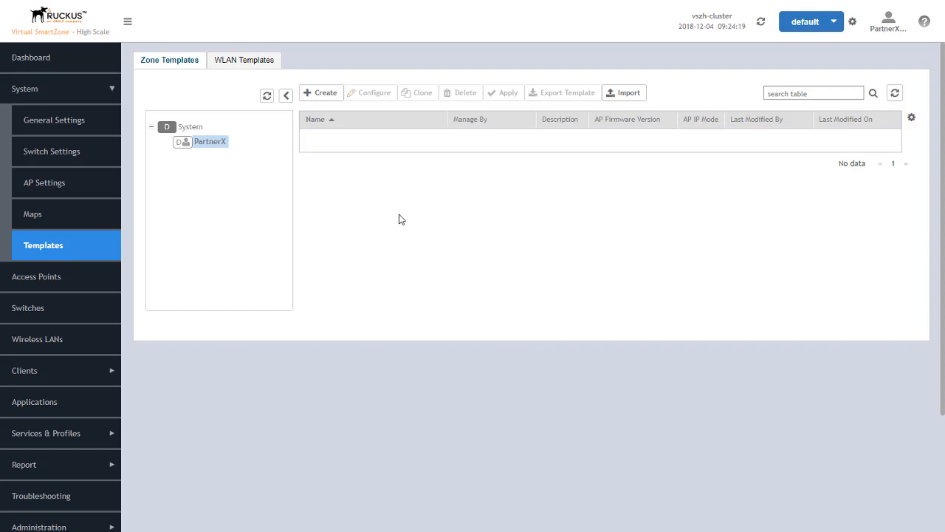
- Log off PartnerX, sign back in as admin, and open Administration > Admins and Roles
click(888, 24)
click(862, 71)
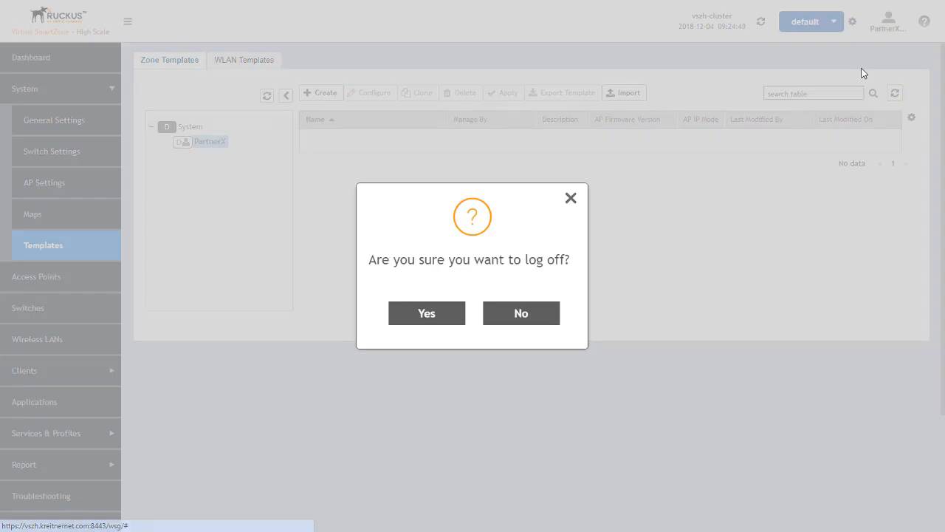
click(423, 316)
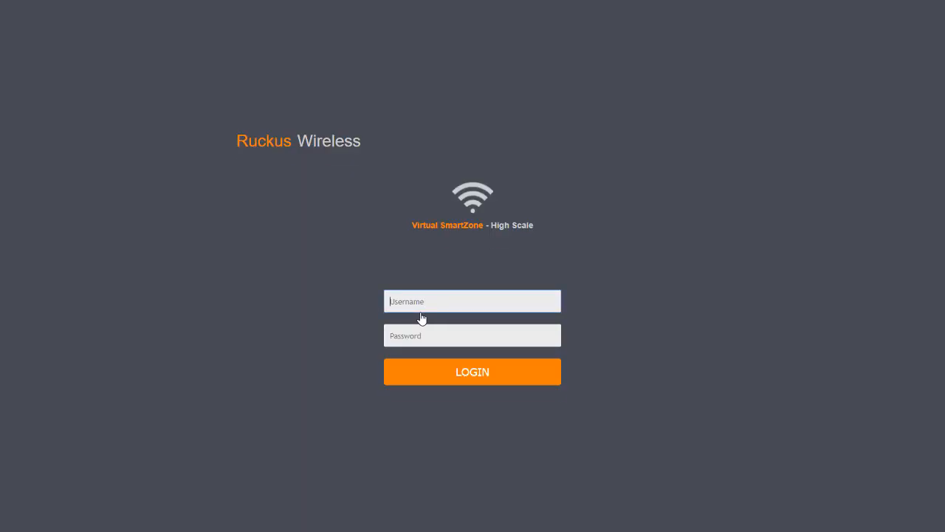
text(admin)
key(Tab)
text(********)
key(Return)
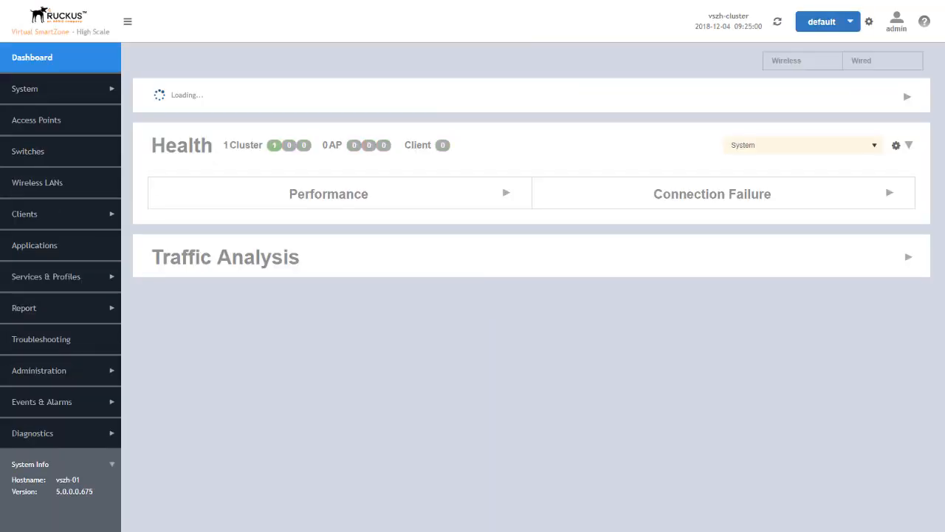
click(45, 371)
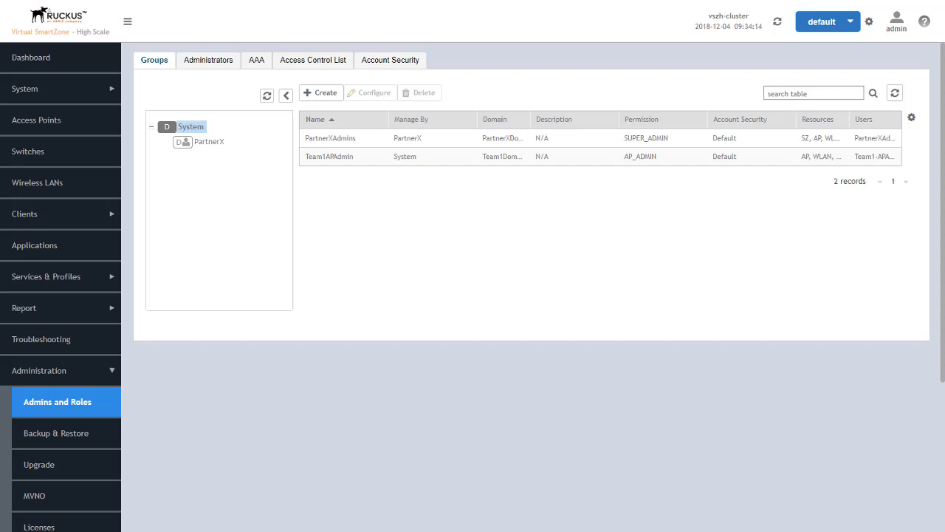
- Start a new AAA administrator RADIUS server named RAD1 with realm RADIUS, leaving Backup RADIUS off
click(260, 66)
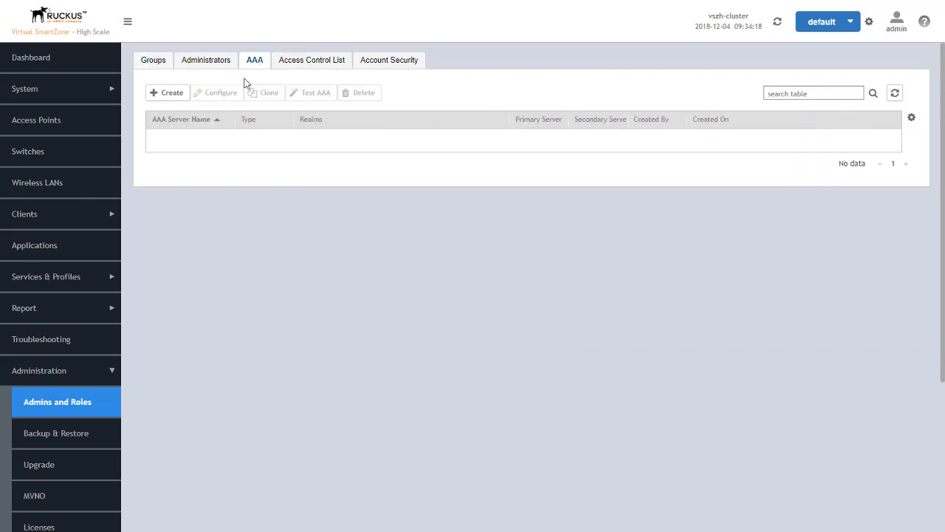
click(170, 95)
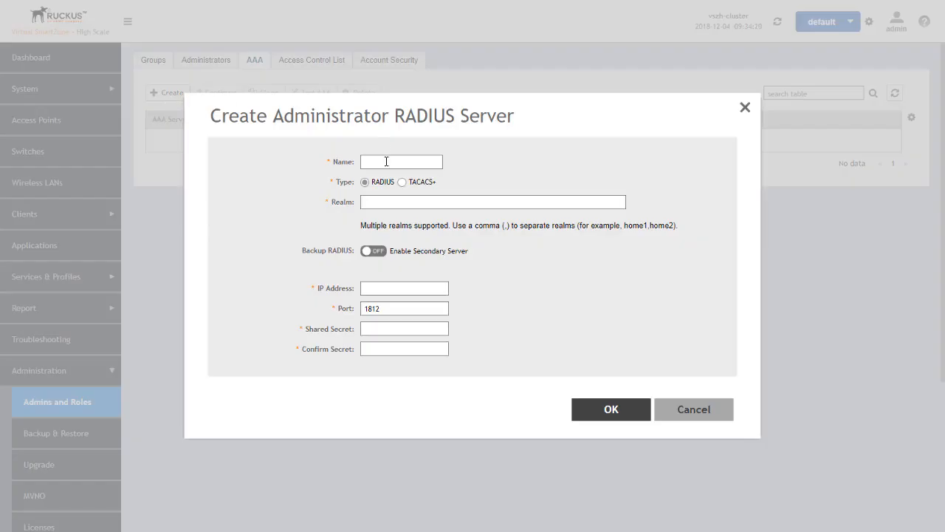
click(386, 161)
text(RAD1)
click(449, 201)
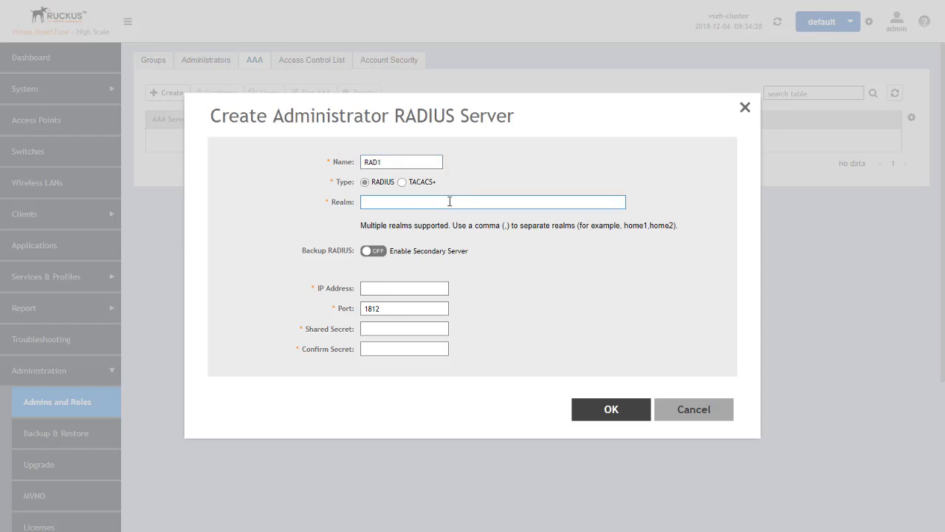
text(RADIUS)
click(376, 251)
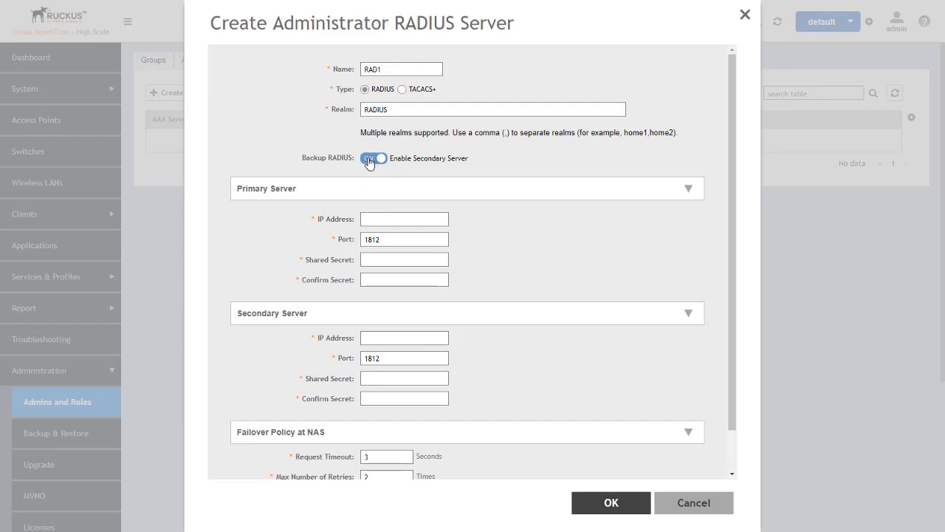
click(369, 163)
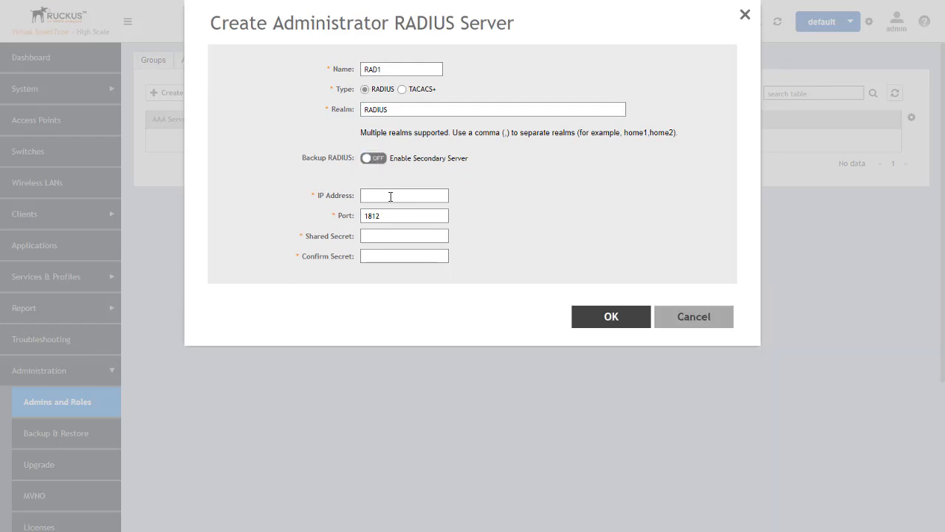
- Set RAD1's primary server IP to 192.168.1.251 with a confirmed shared secret, and save
text(192.168.1.251)
click(404, 236)
text(te••••)
key(Tab)
text(••••••)
click(610, 319)
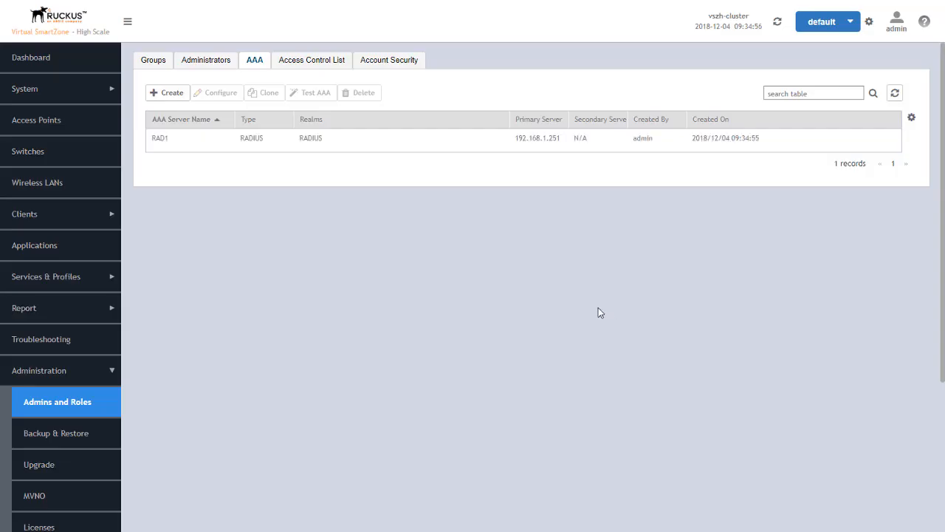
- Run a PAP Test AAA on RAD1 with the test user's name and password, then close it
click(352, 145)
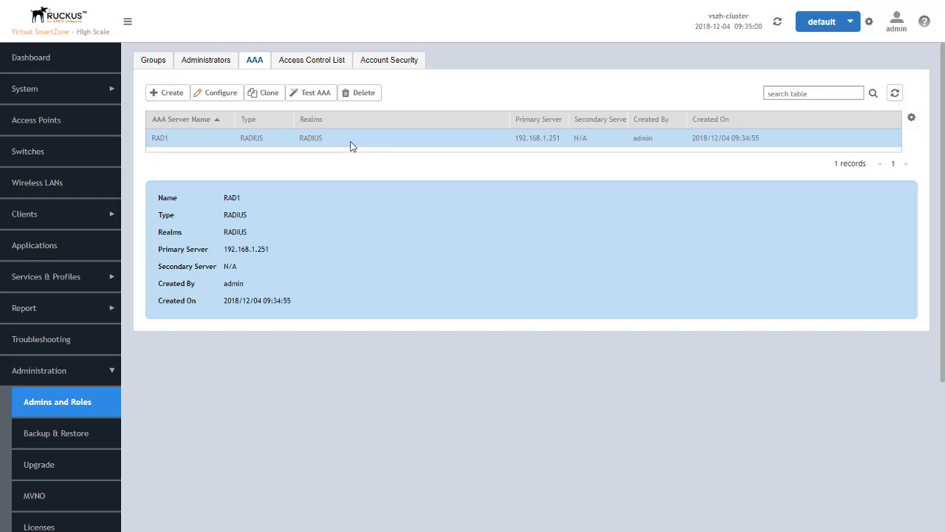
click(313, 95)
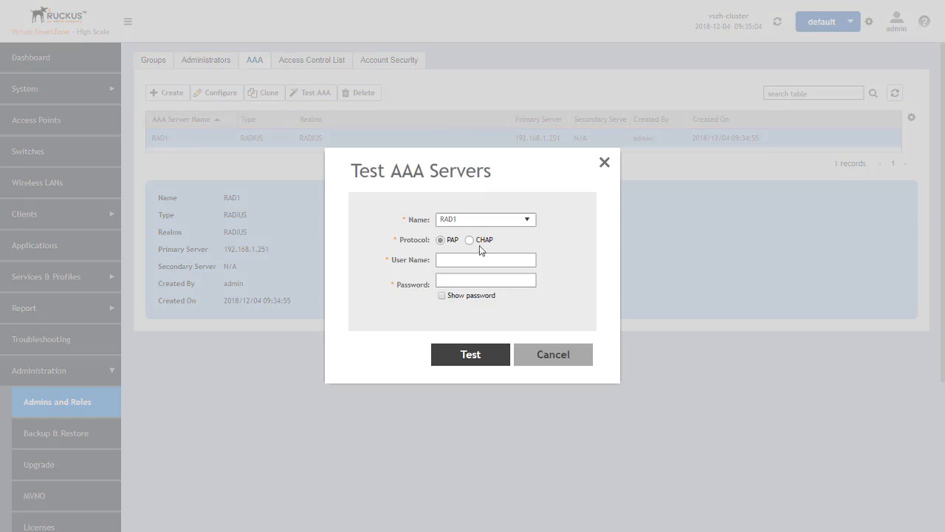
click(474, 257)
text(vsz-test)
key(Tab)
text(**********)
click(485, 355)
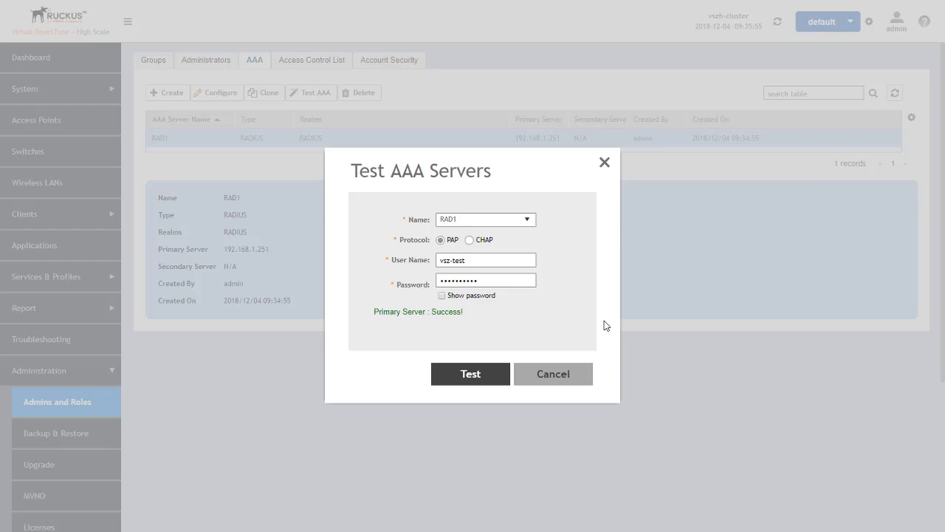
click(560, 376)
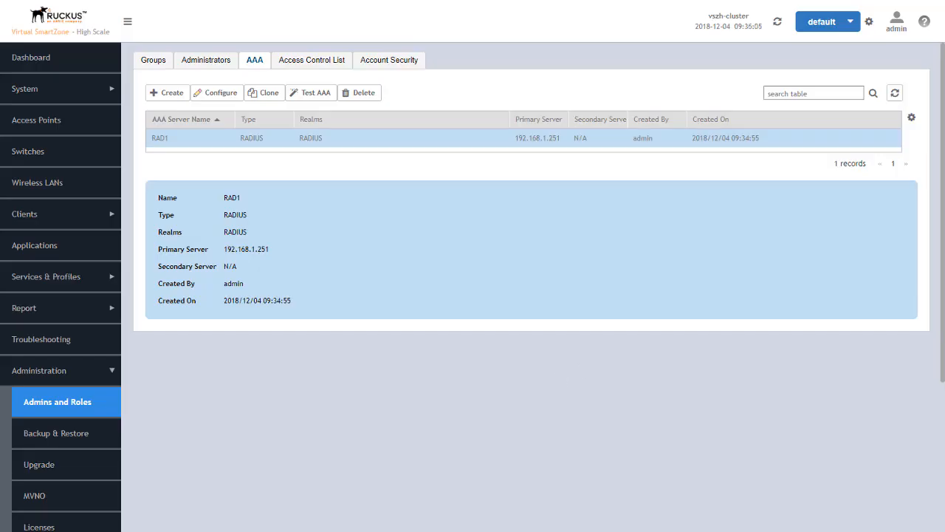
- Enable management interface access control and start a new rule named 'CLI-Access'
click(317, 62)
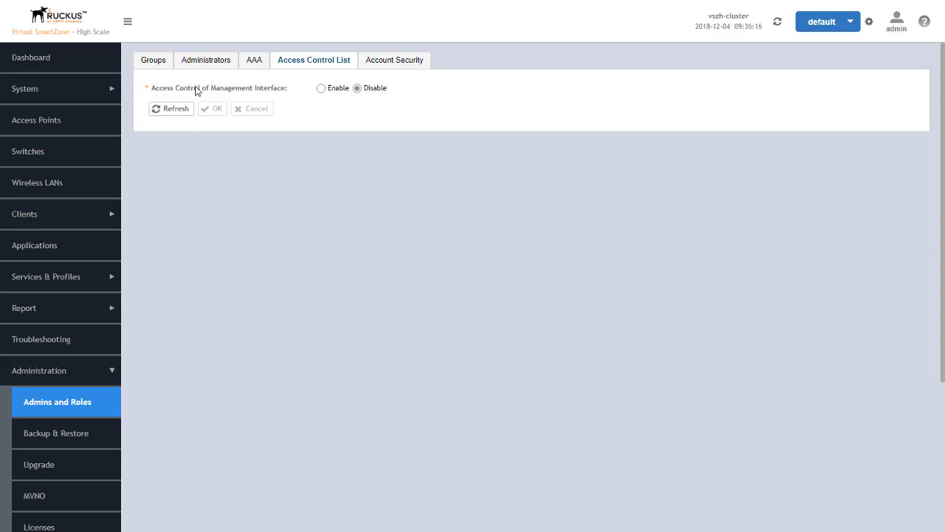
click(321, 88)
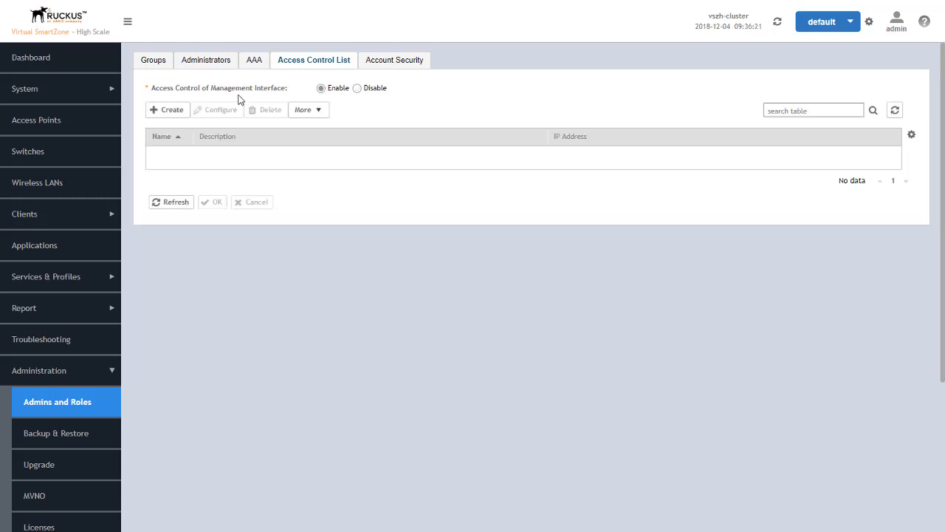
click(169, 111)
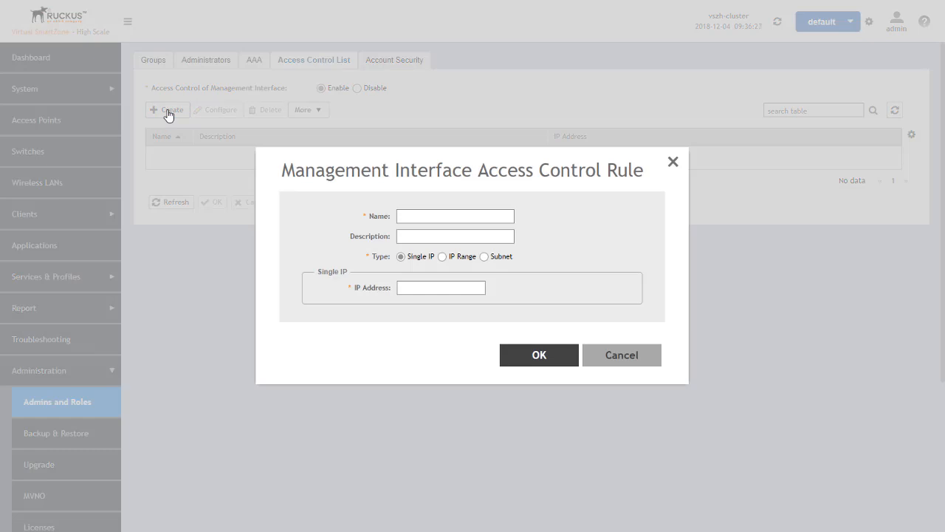
click(426, 214)
text(CLI-Access)
- Try the IP Range and Subnet rule types, discard the rule, and set access control back to Disable
click(443, 257)
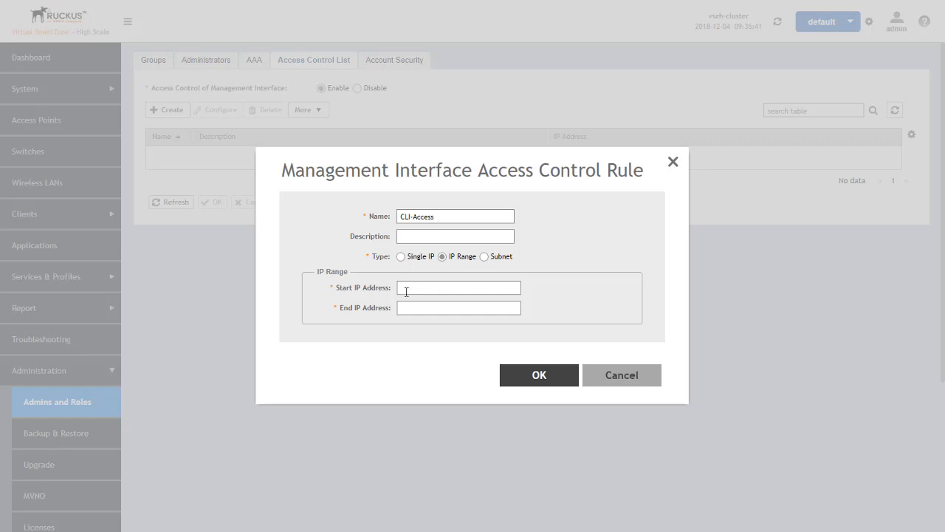
click(484, 257)
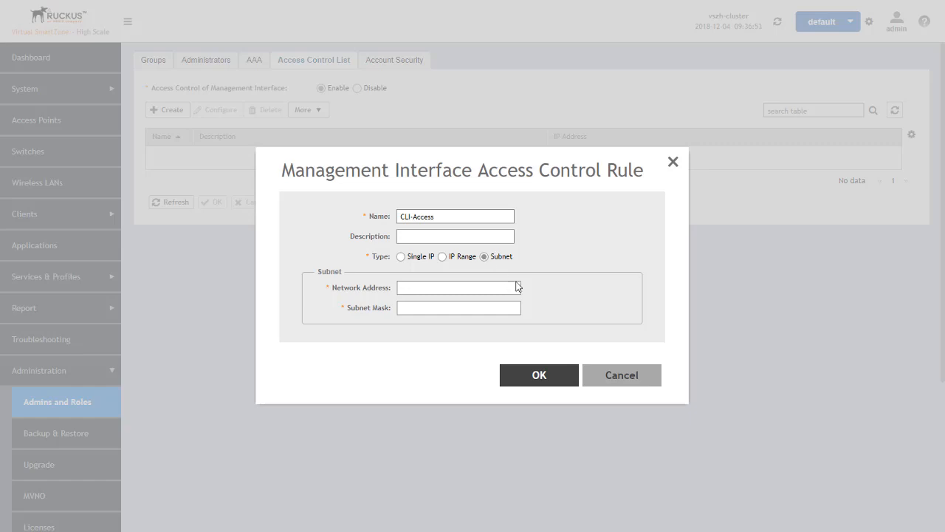
click(604, 373)
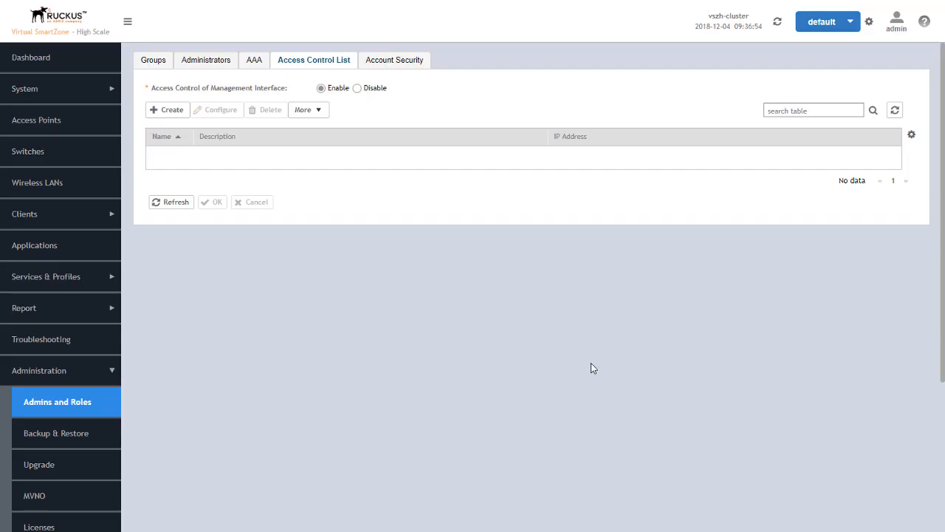
click(358, 90)
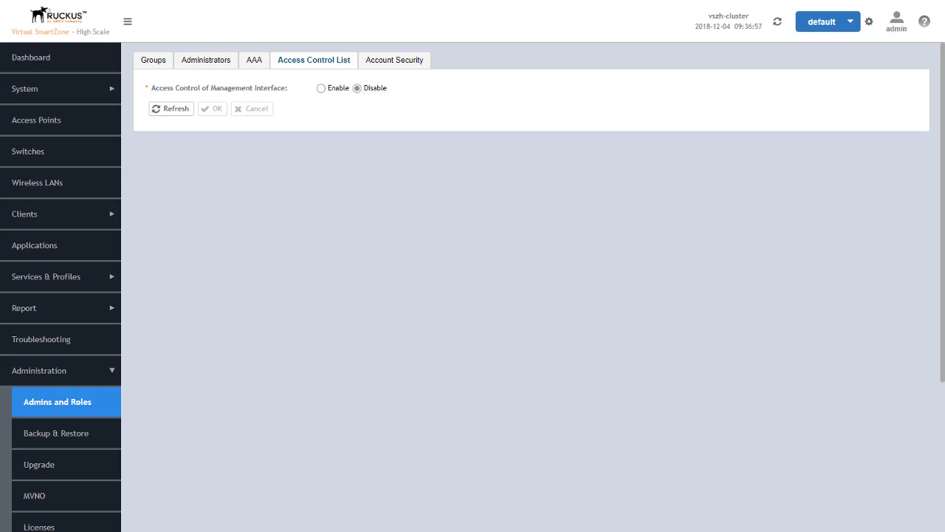
- Switch Captcha for Login ON and open a new account security profile form under the PartnerX domain
click(399, 66)
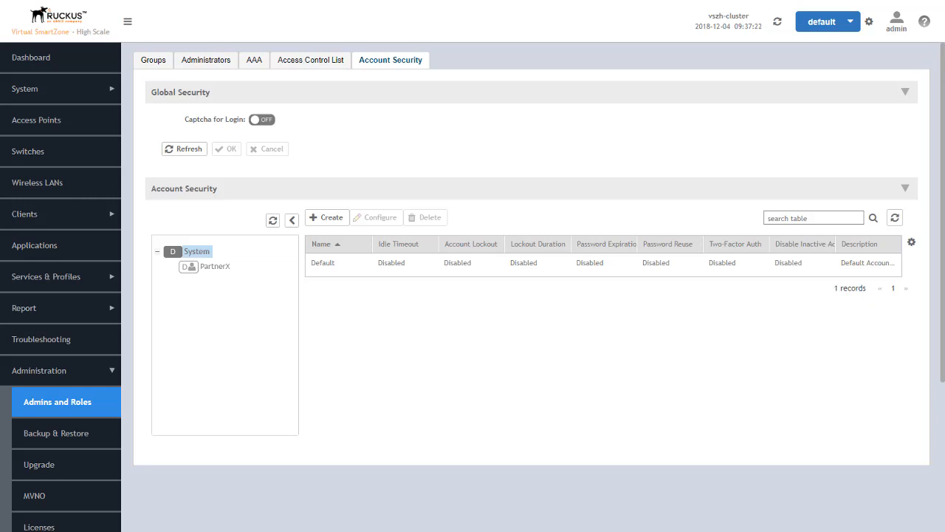
click(265, 122)
click(215, 269)
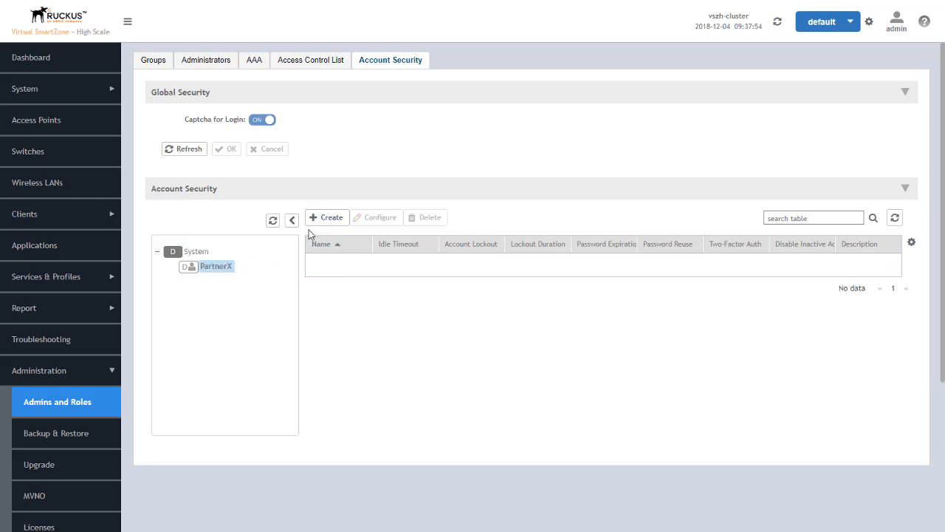
click(191, 255)
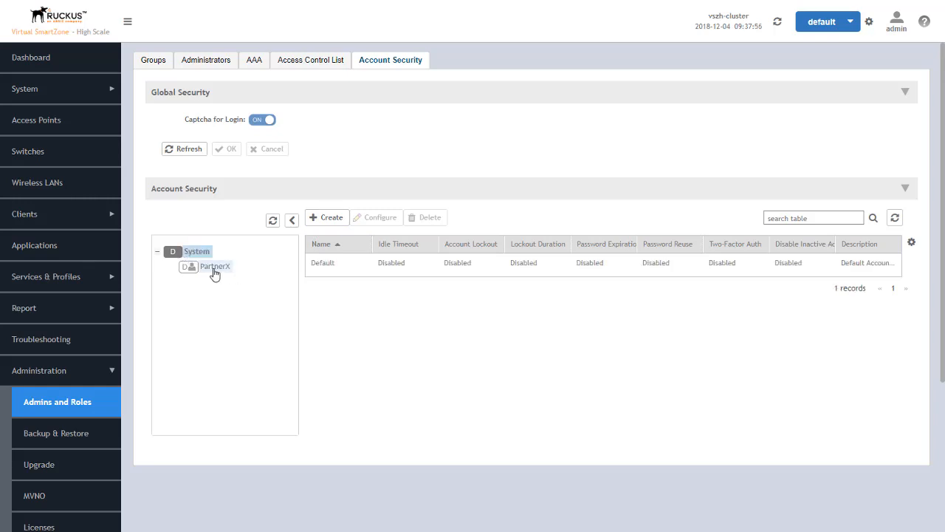
click(214, 268)
click(326, 218)
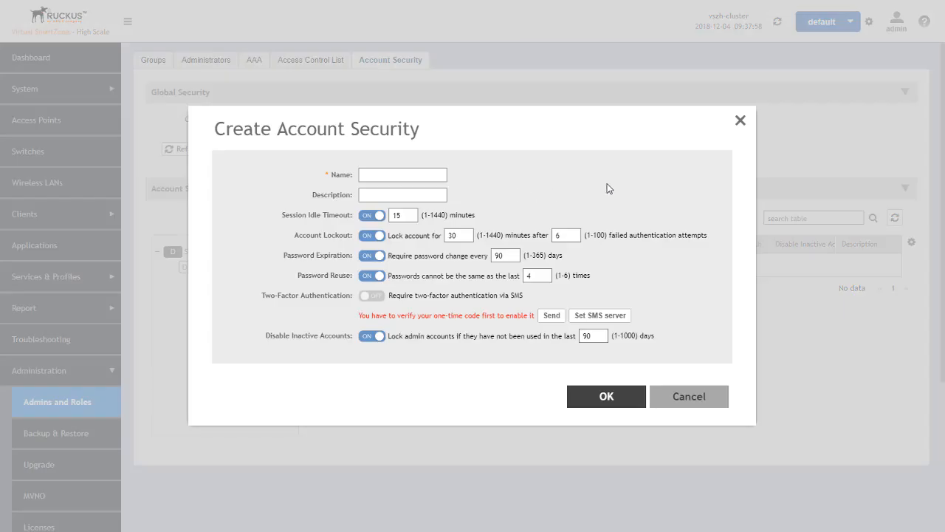